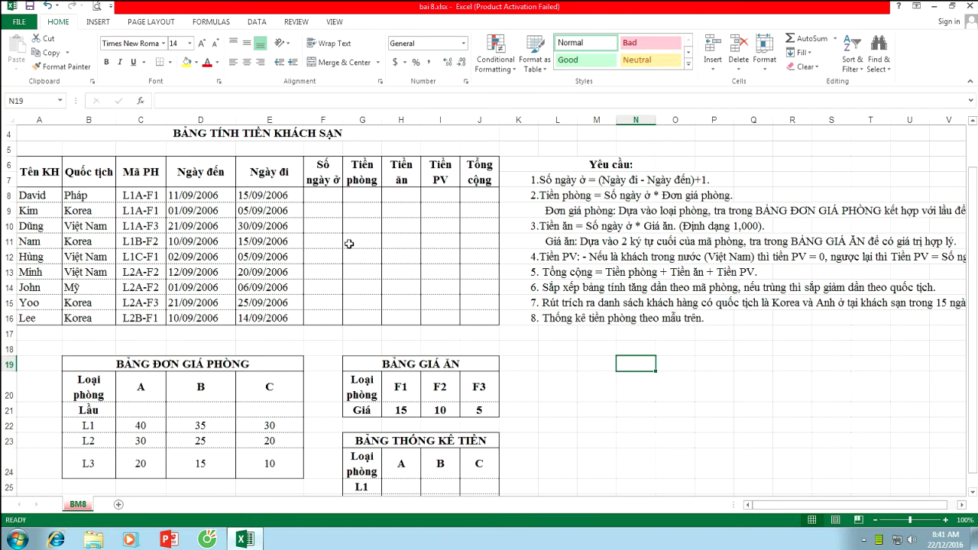
- Scroll up to show rows 1–3 with the company title at the top of the sheet
scroll(349, 243, "up", 1)
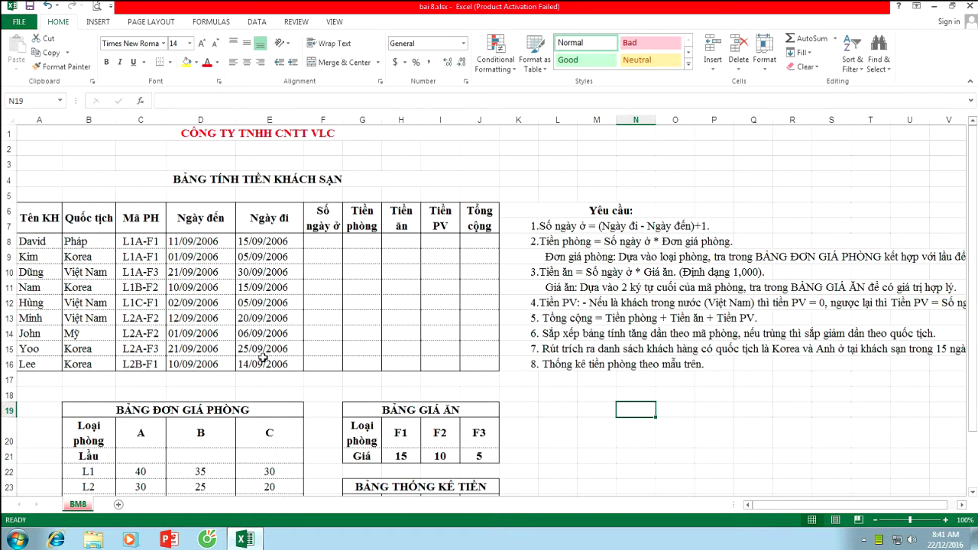
- Enter =E8-D8+1 in F8 so the first guest's nights stayed shows 5
left_click(329, 245)
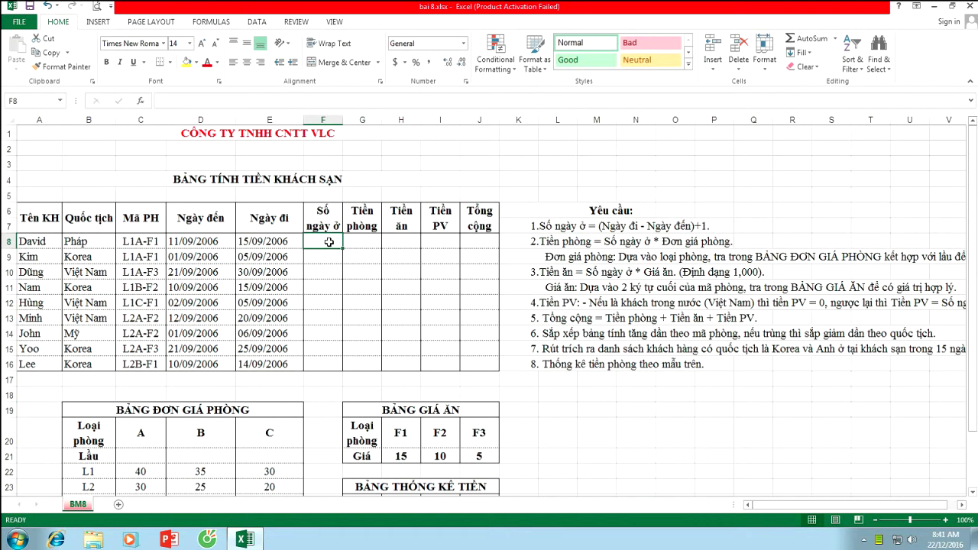
type("=")
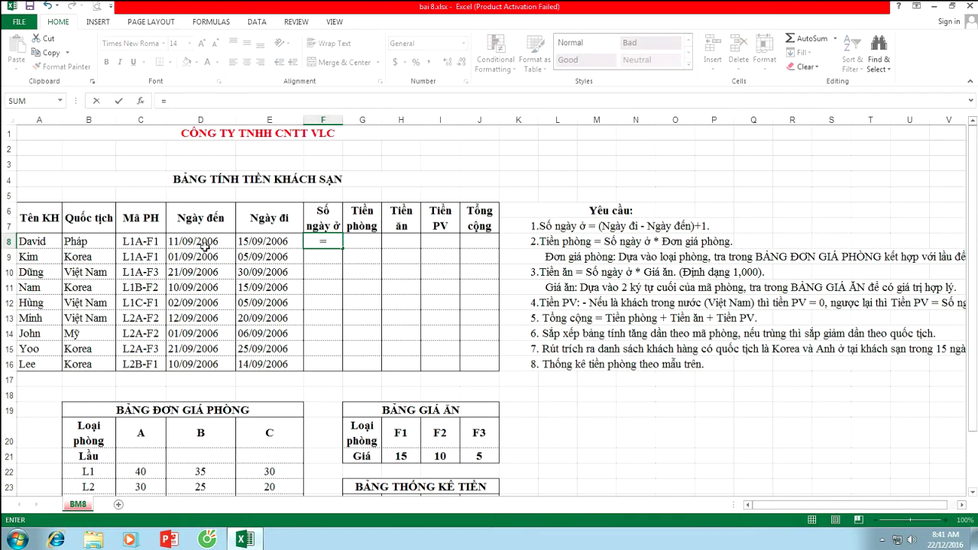
left_click(258, 243)
type("-")
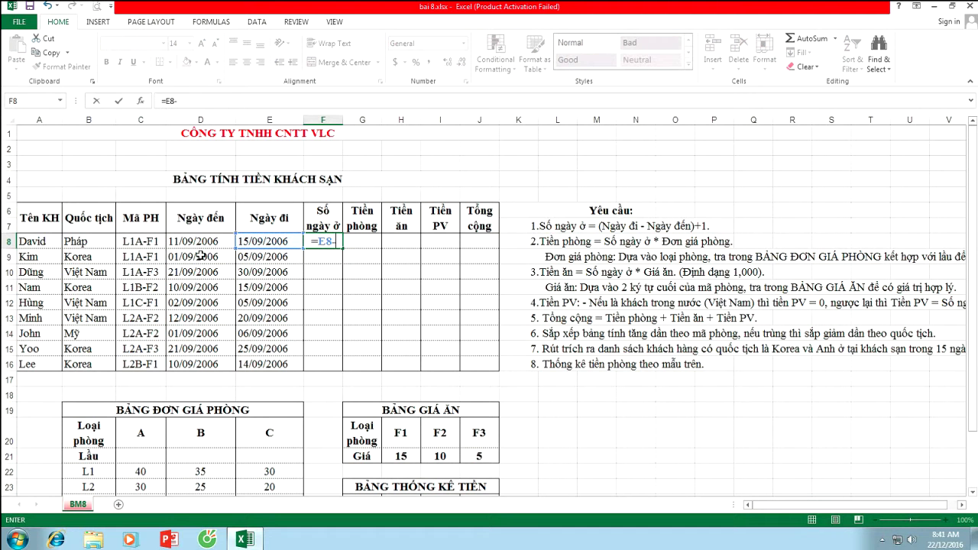
left_click(198, 242)
type("+")
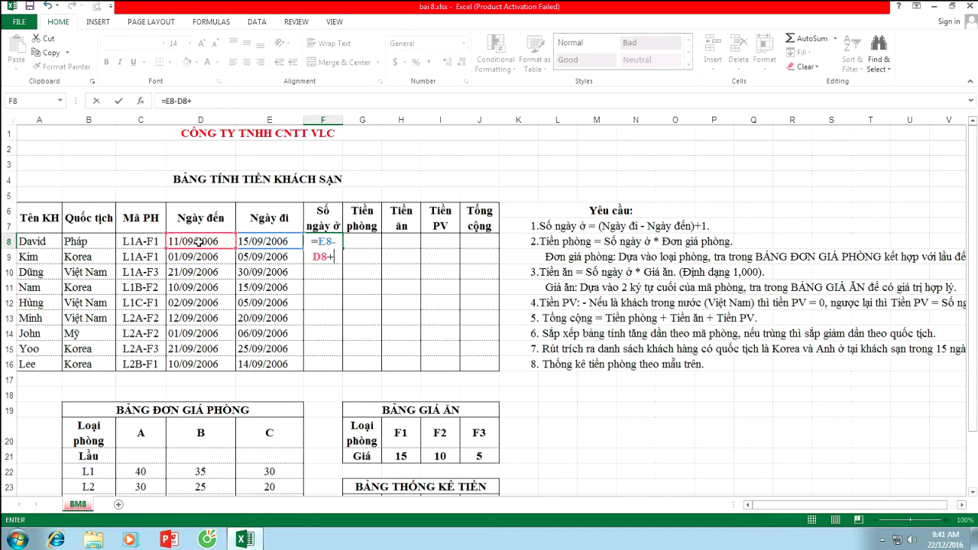
type("1")
key("Return")
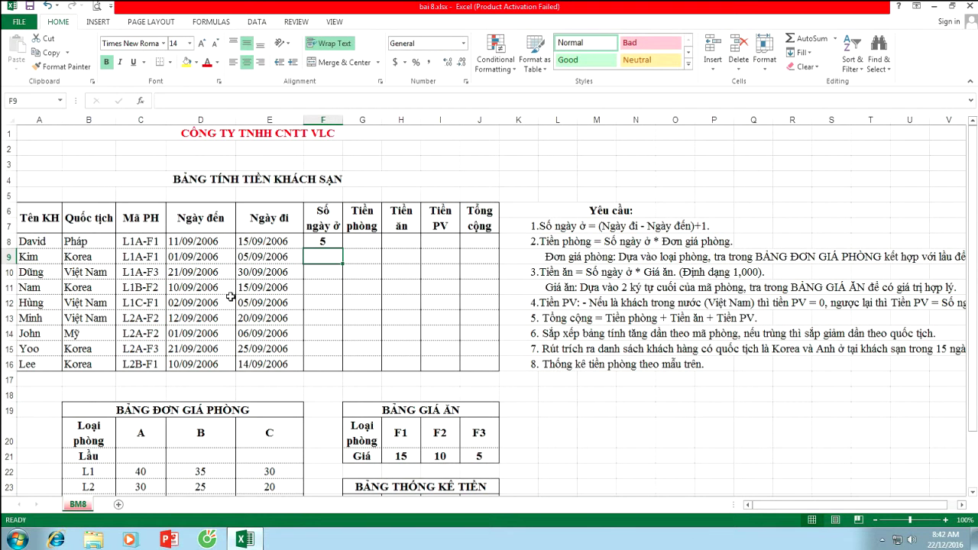
- Change E8's departure month from 09 to 10, making the date 15/10/2006
left_click(261, 241)
double_click(261, 241)
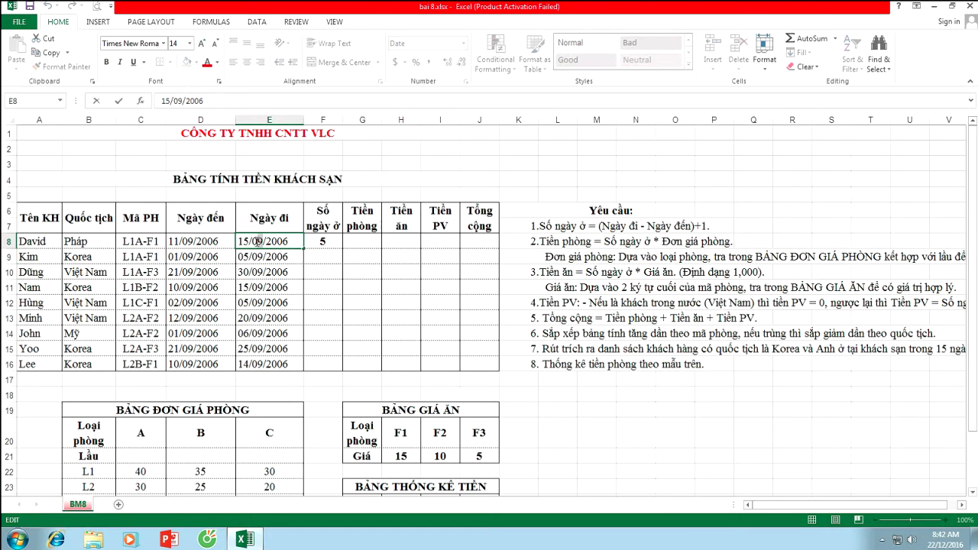
left_click_drag(265, 241, 253, 242)
type("10")
key("Return")
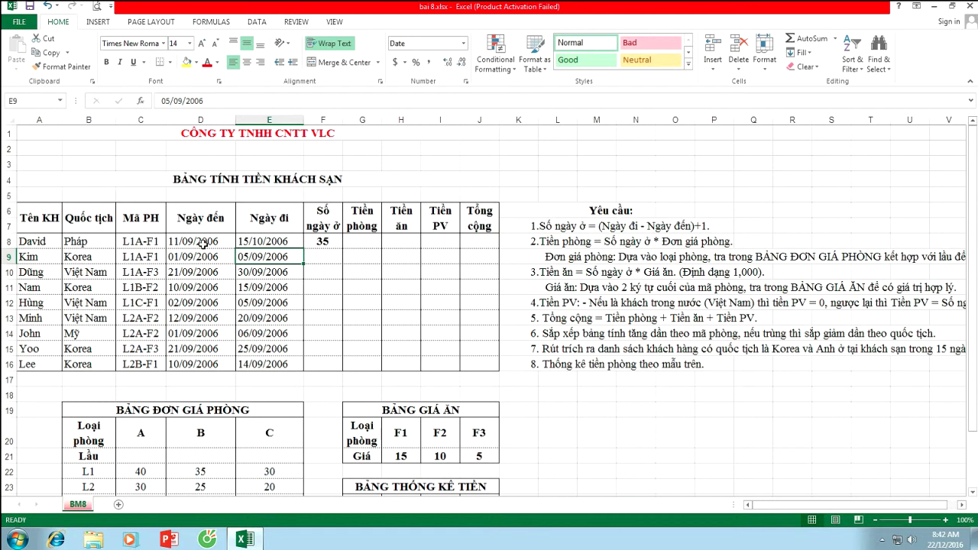
- Replace F8's formula with =DAY(E8)-DAY(D8), which now gives 4
left_click(336, 239)
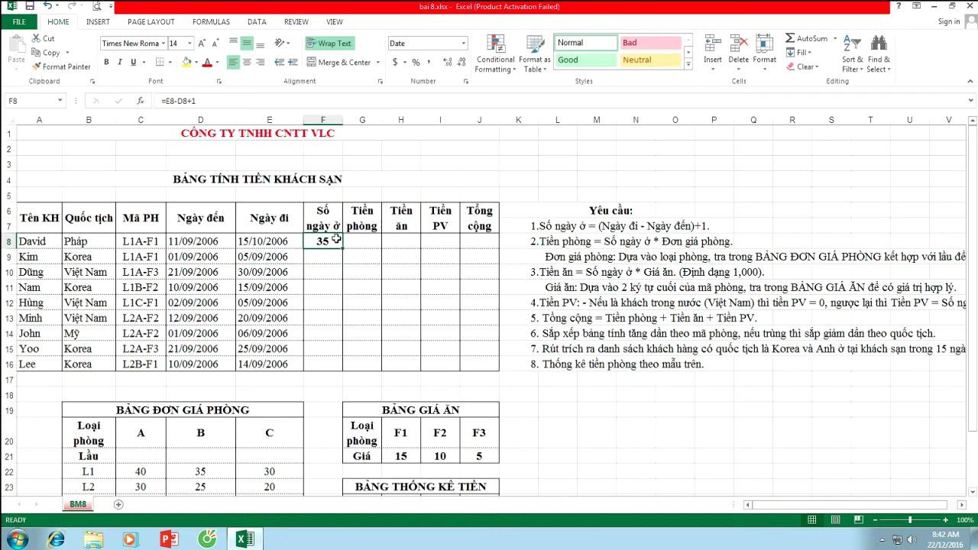
type("=da")
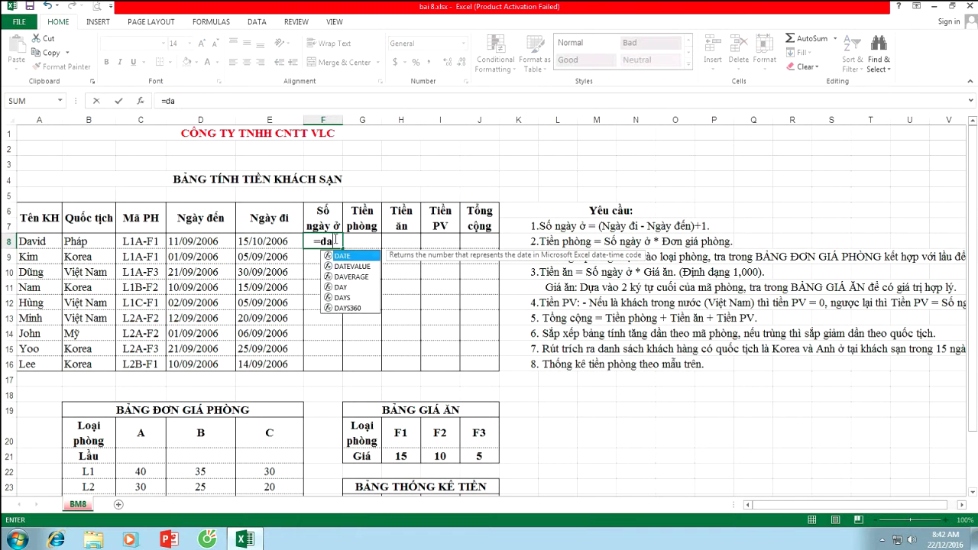
type("y(")
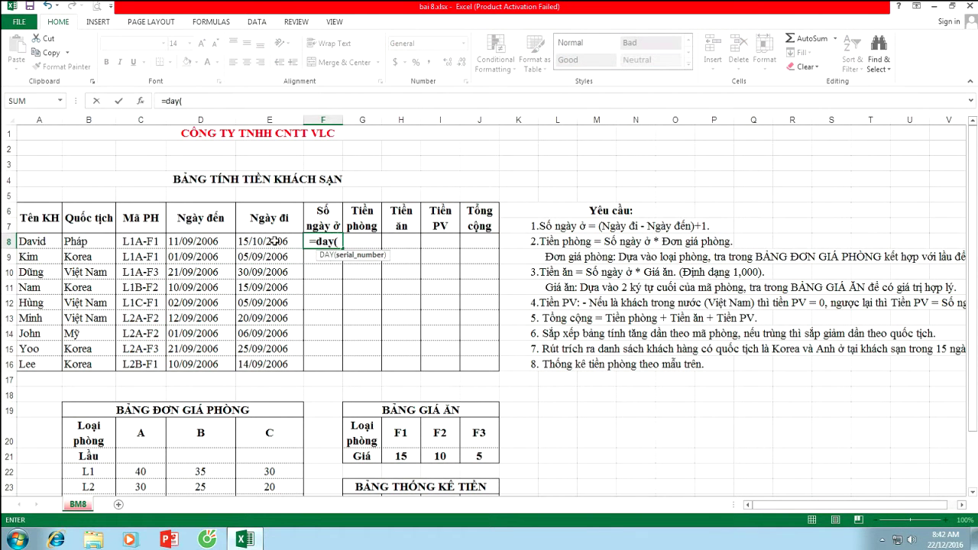
left_click(274, 241)
type(")-")
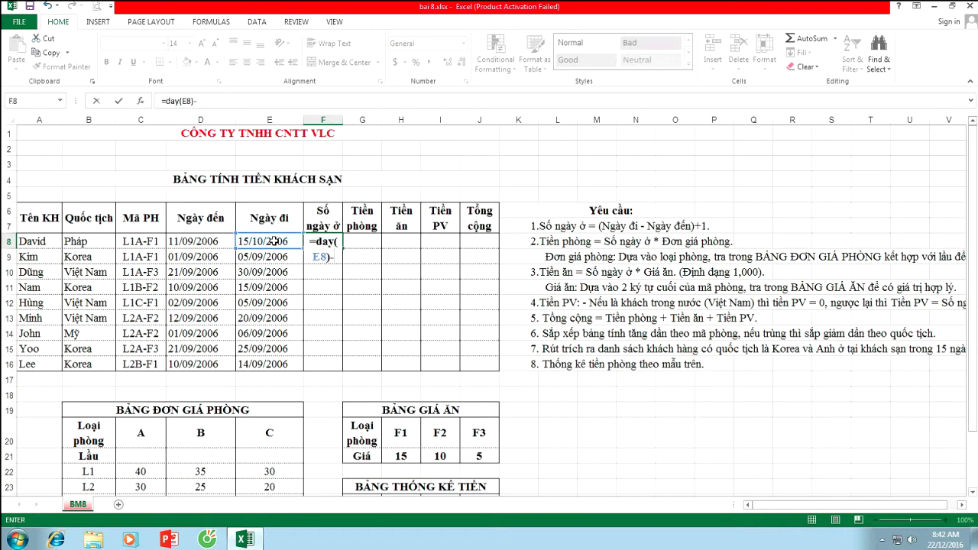
type("day")
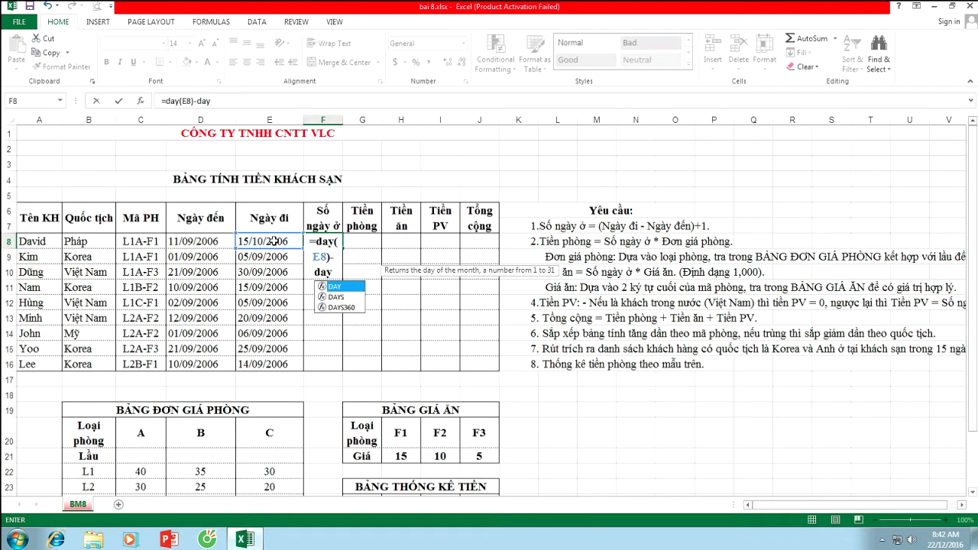
type("(")
left_click(211, 240)
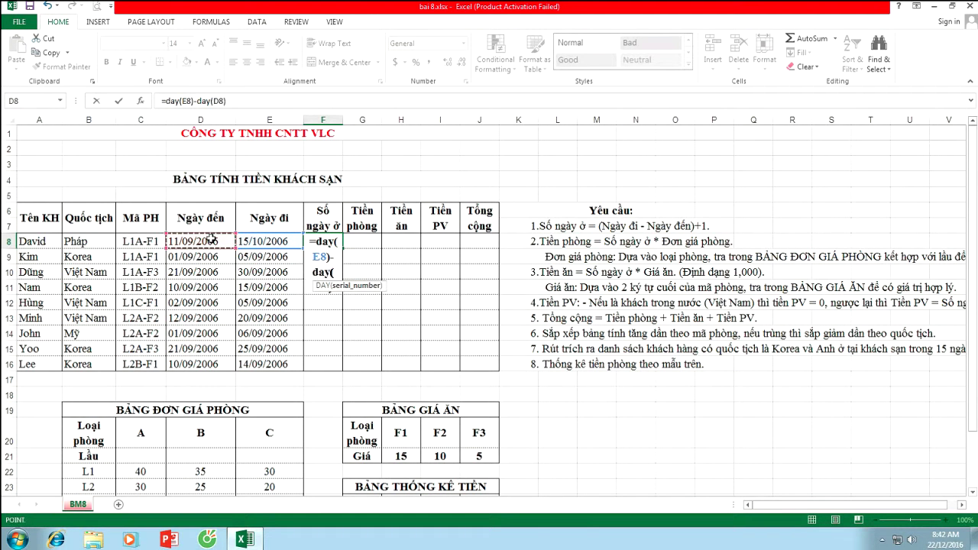
key("Return")
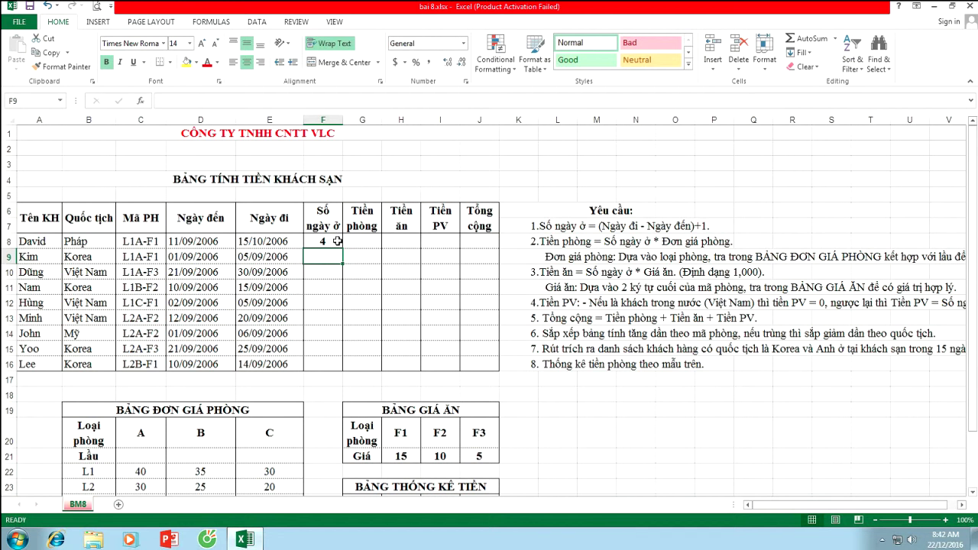
- Undo back to the 15/09/2006 departure date and the 5-night result
key("ctrl+z")
key("ctrl+z")
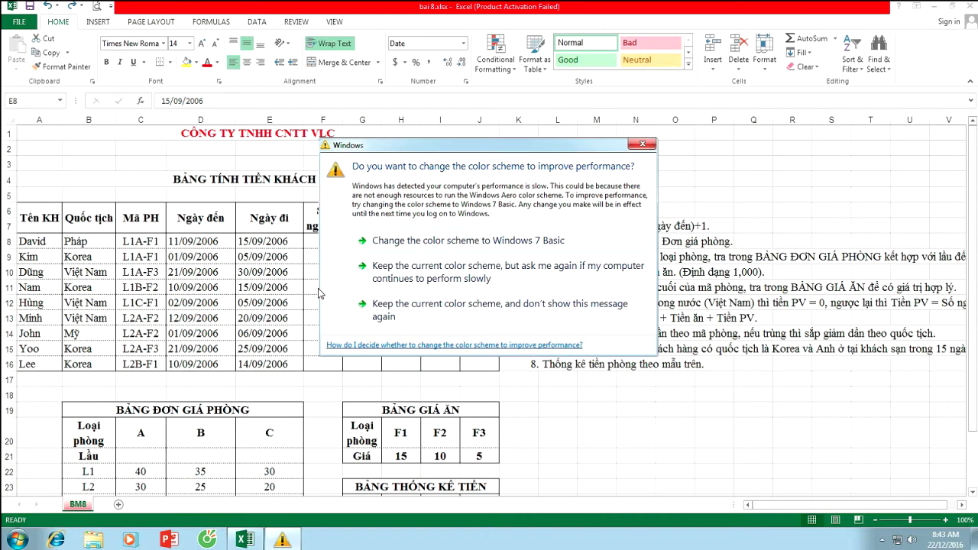
- Close the colour-scheme prompt, review the room price table, and start =INDEX( in G8
left_click(642, 145)
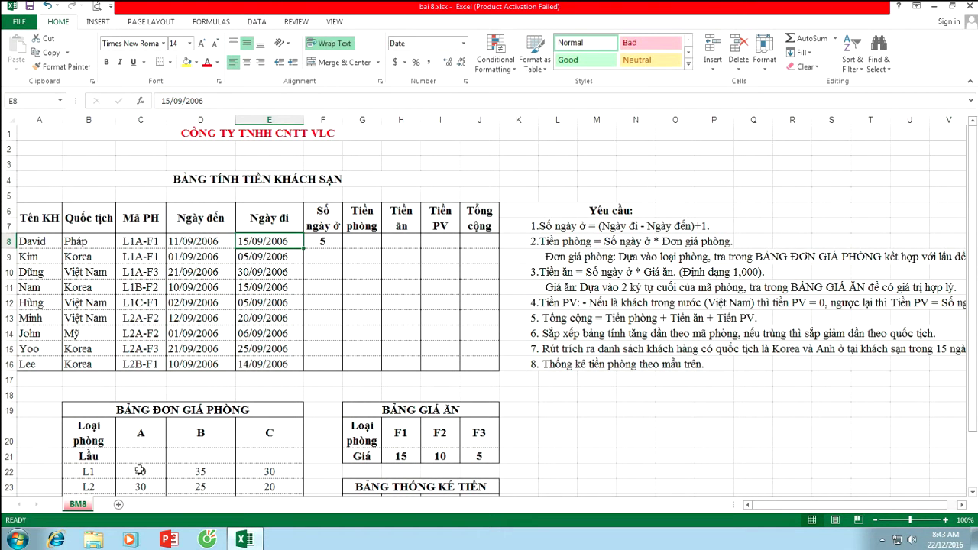
scroll(159, 461, "down", 2)
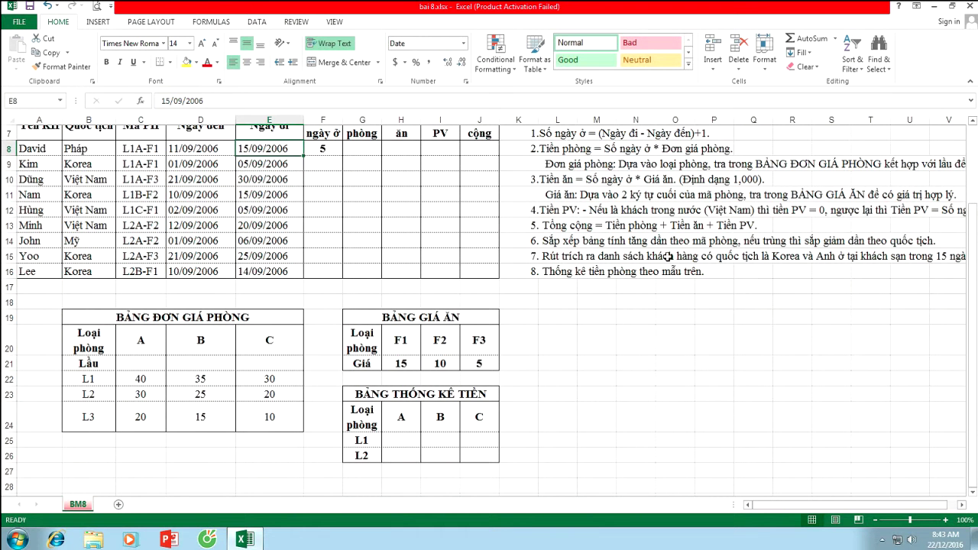
scroll(219, 397, "up", 1)
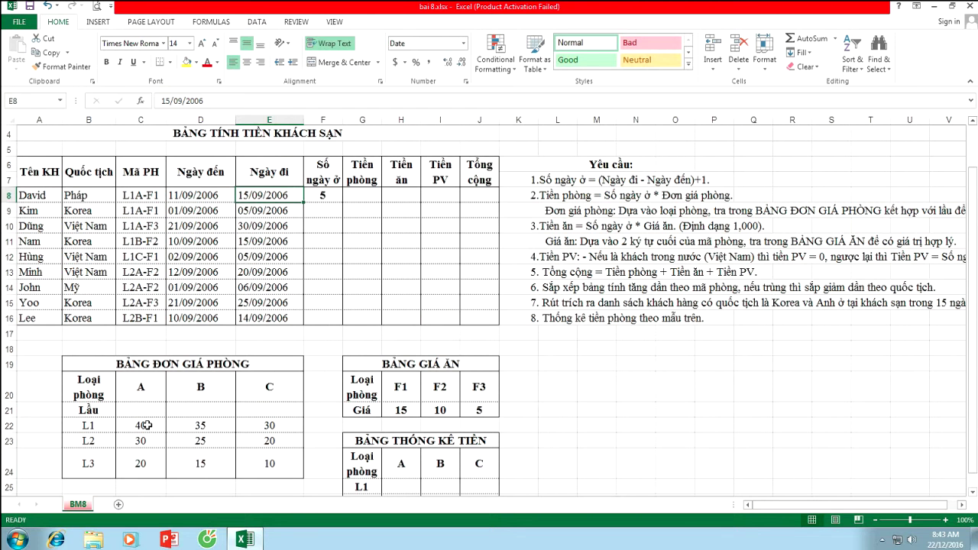
left_click_drag(93, 429, 206, 430)
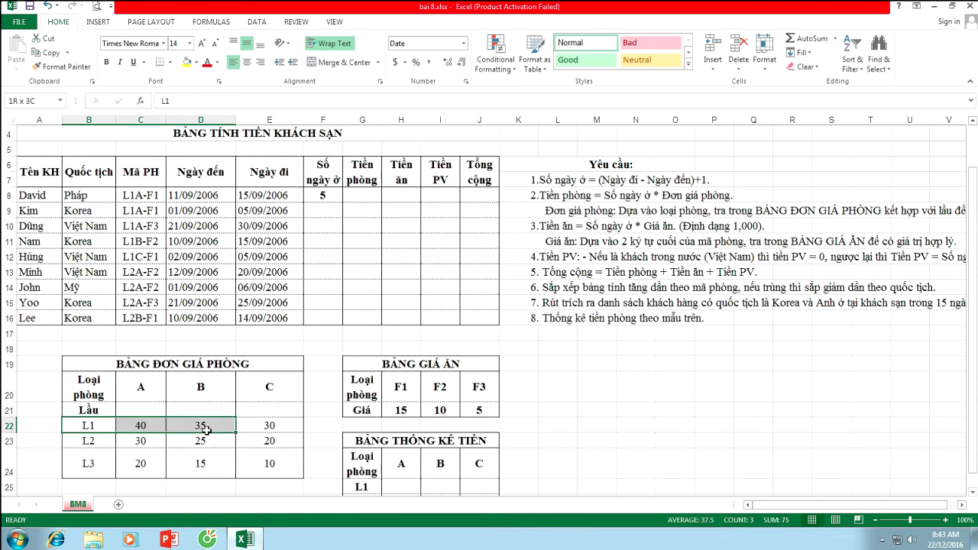
left_click_drag(146, 388, 145, 424)
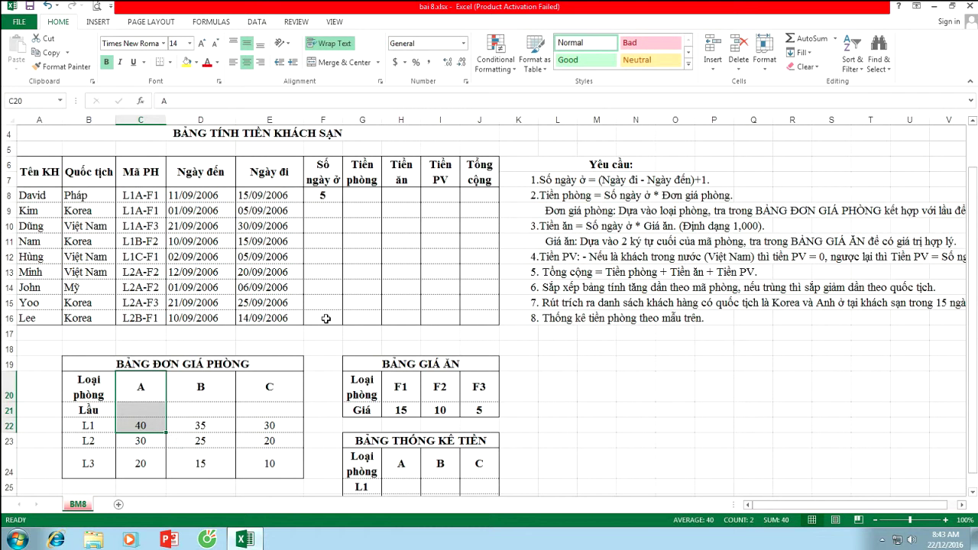
left_click(371, 198)
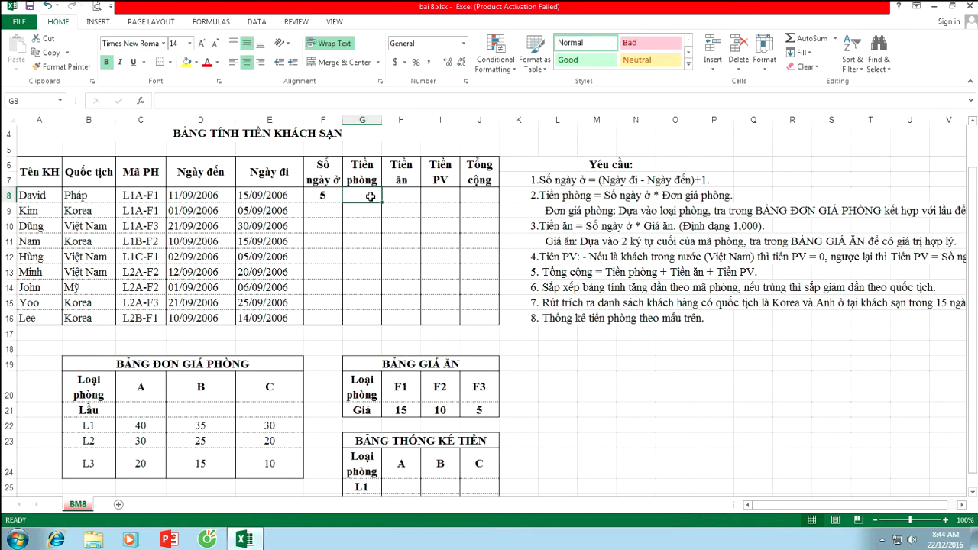
type("=")
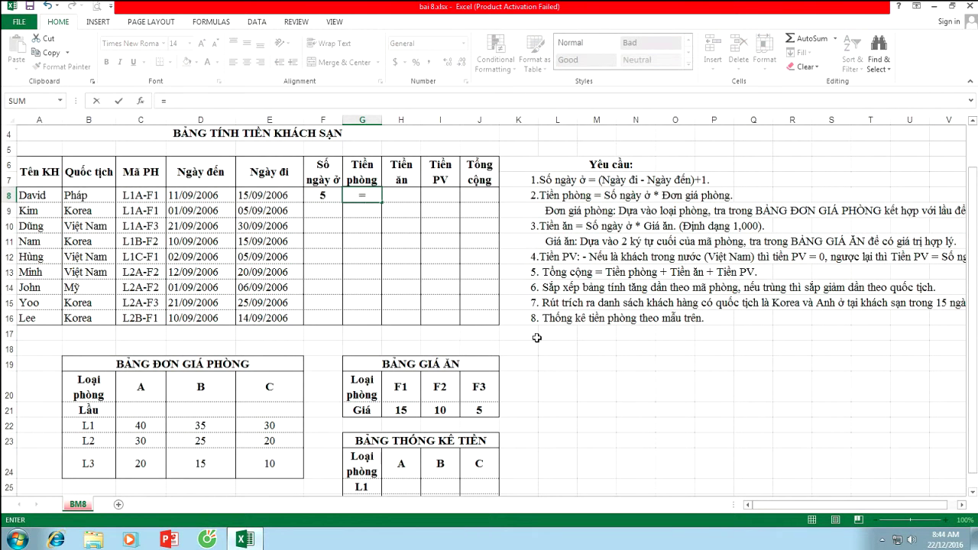
type("index")
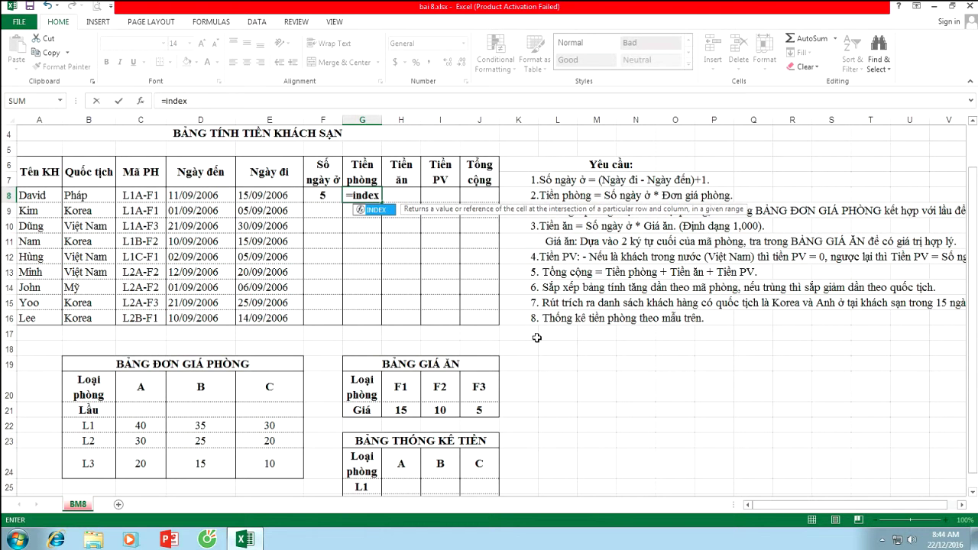
type("(")
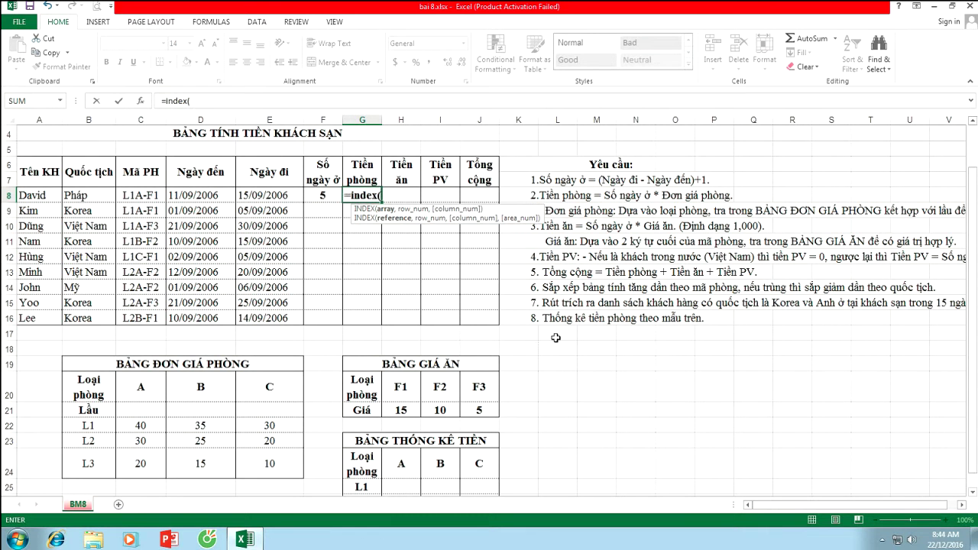
- Give INDEX the price grid $C$22:$E$24 and match LEFT(C8,2) against floors $B$22:$B$24
left_click_drag(141, 427, 256, 463)
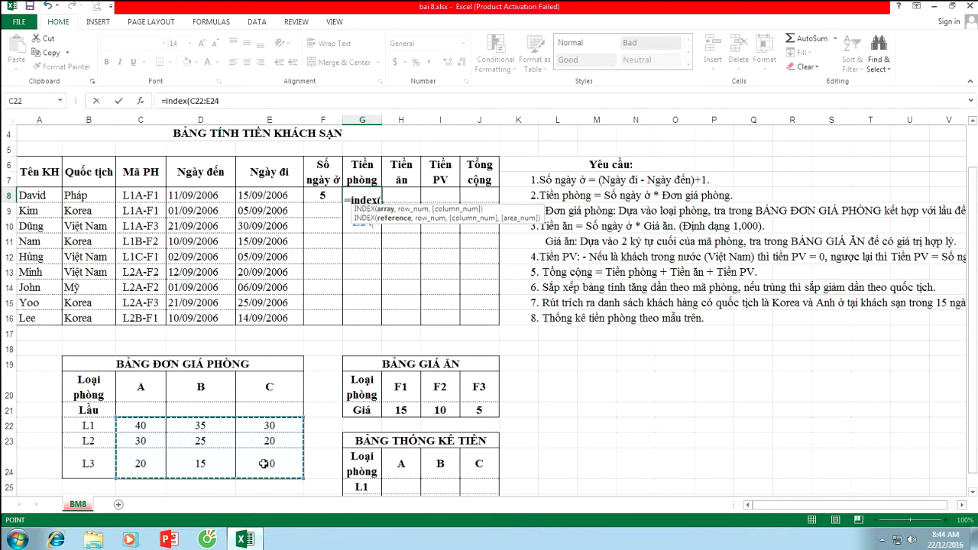
key("F4")
type("$E$24,")
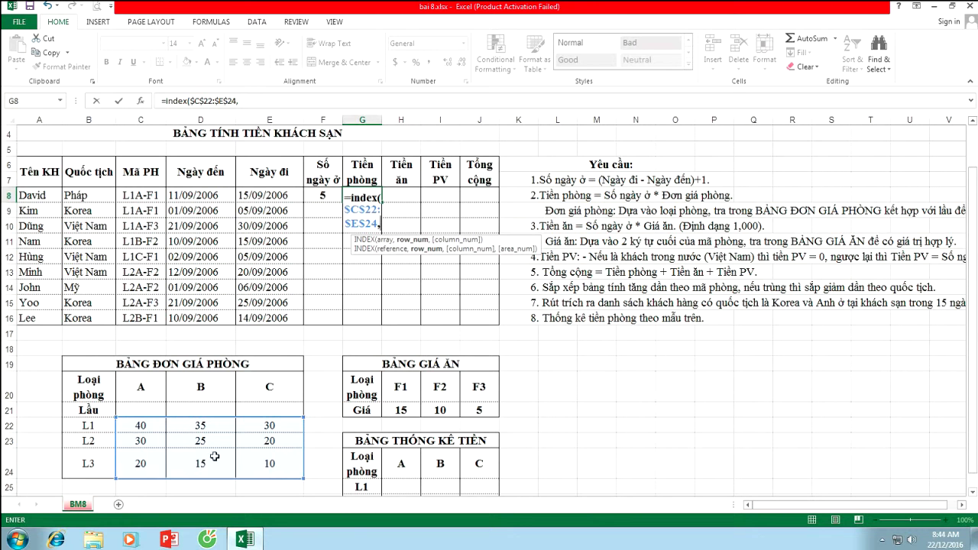
type("mat")
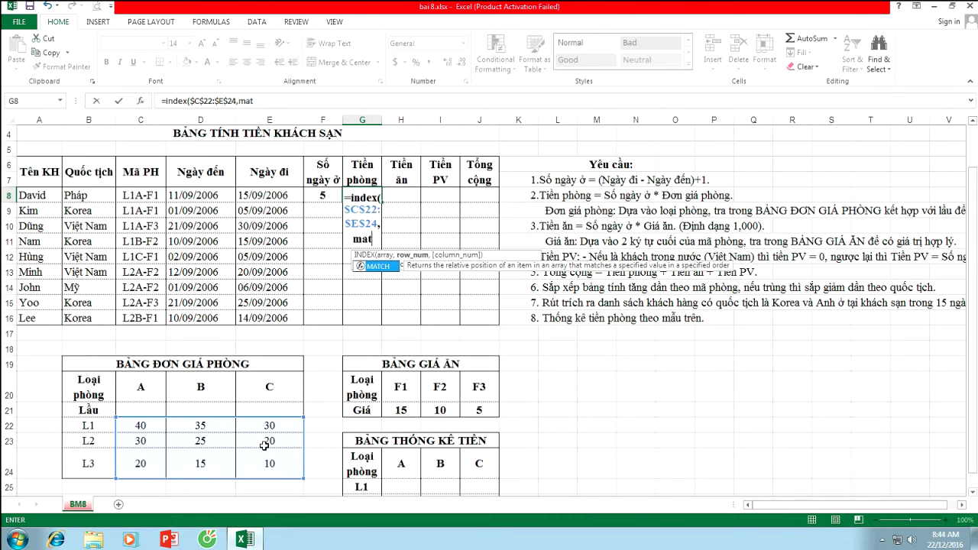
type("ch(")
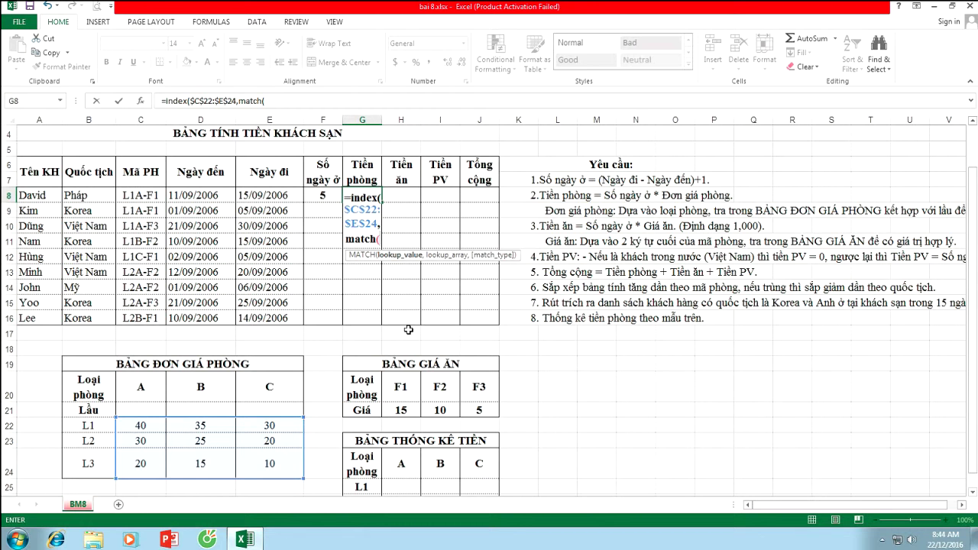
type("lè")
type("t")
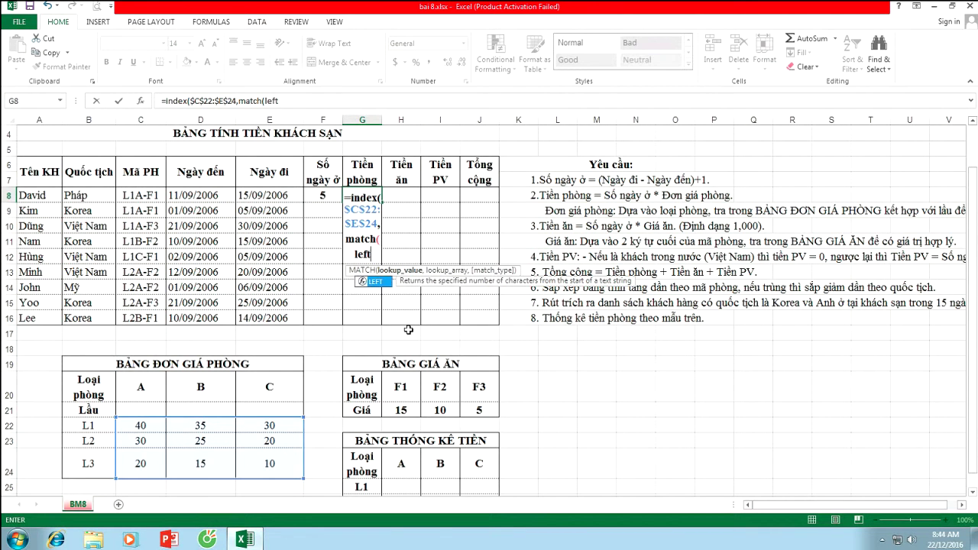
type("(")
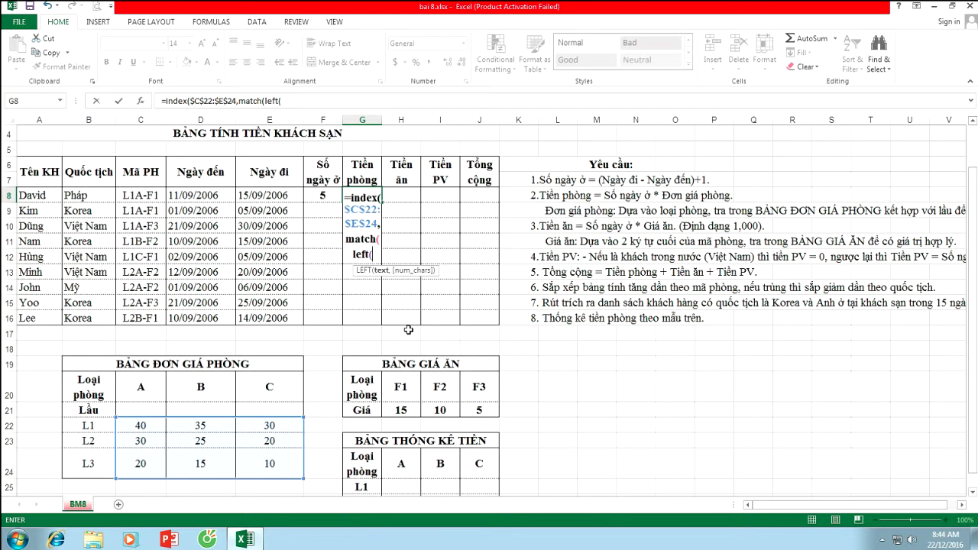
left_click(150, 195)
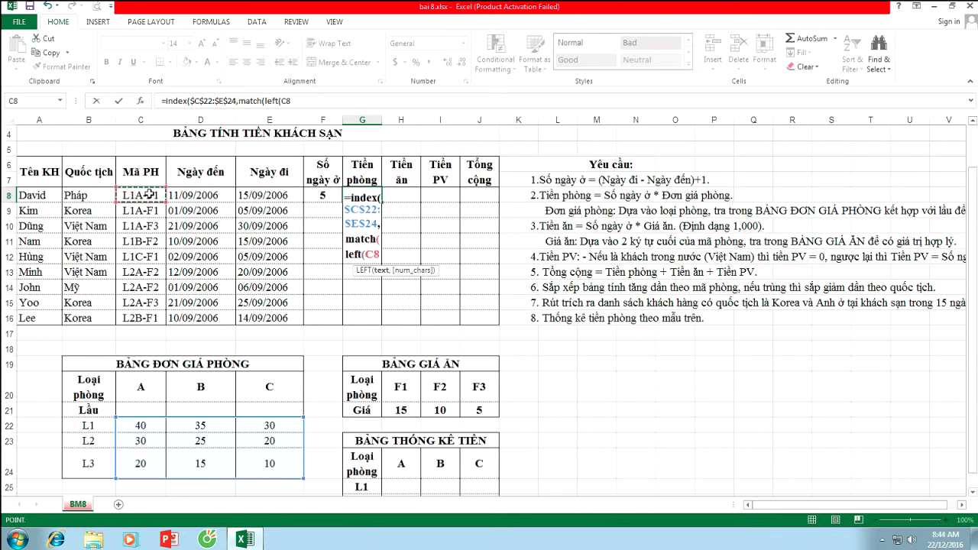
type(",2)")
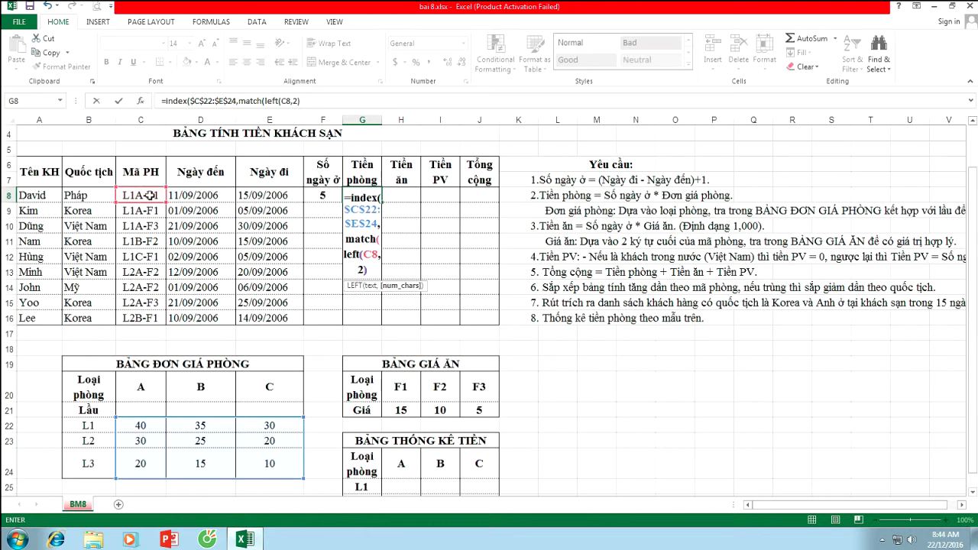
type(",")
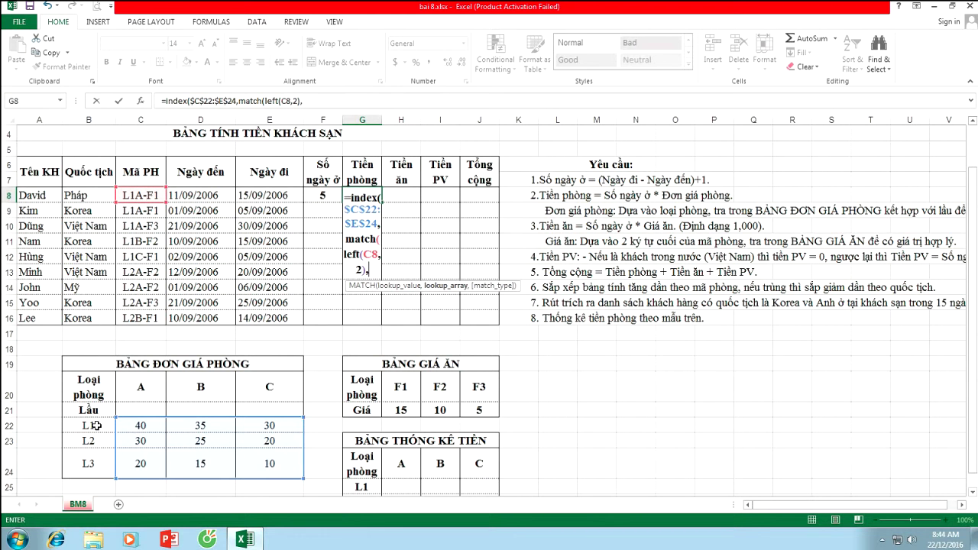
left_click(93, 425)
left_click_drag(92, 440, 90, 466)
key("F4")
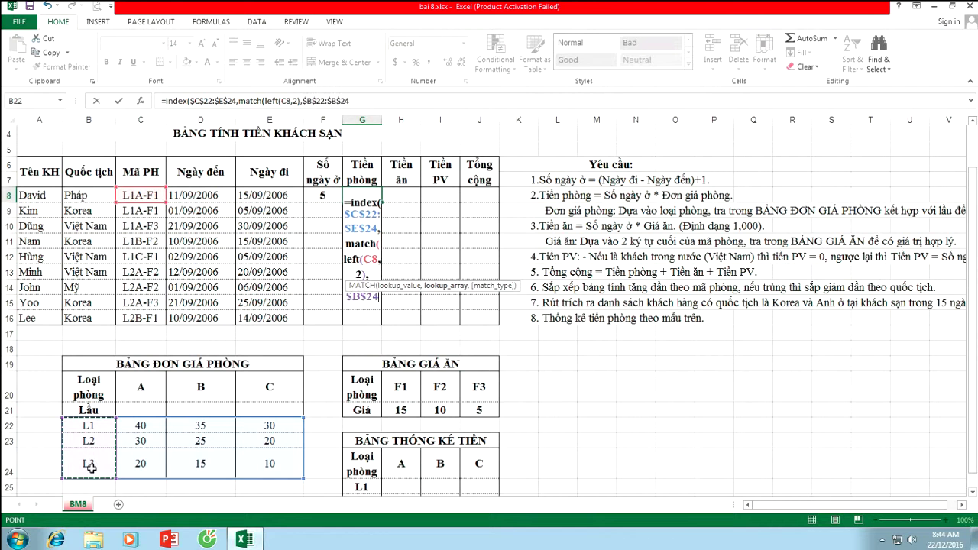
type(",0)")
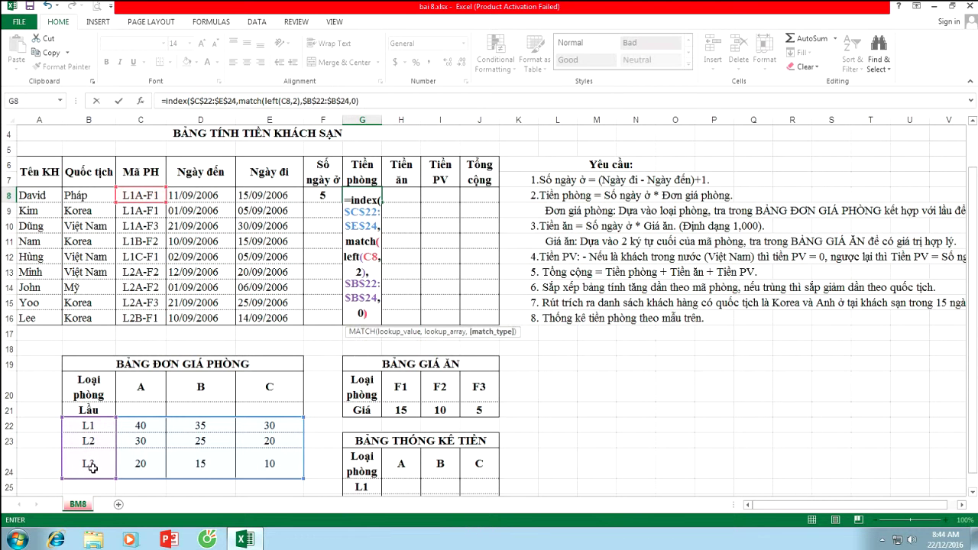
type(",")
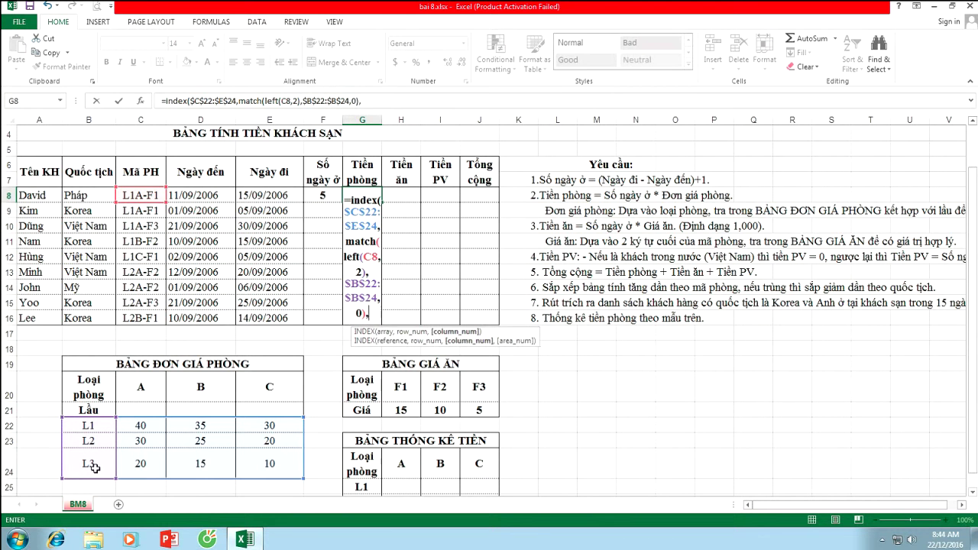
type("match")
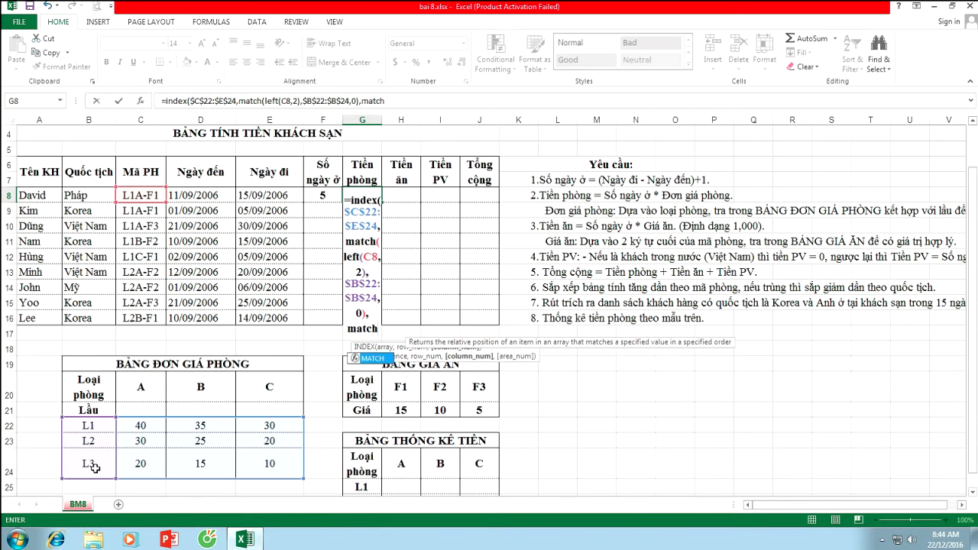
type("(")
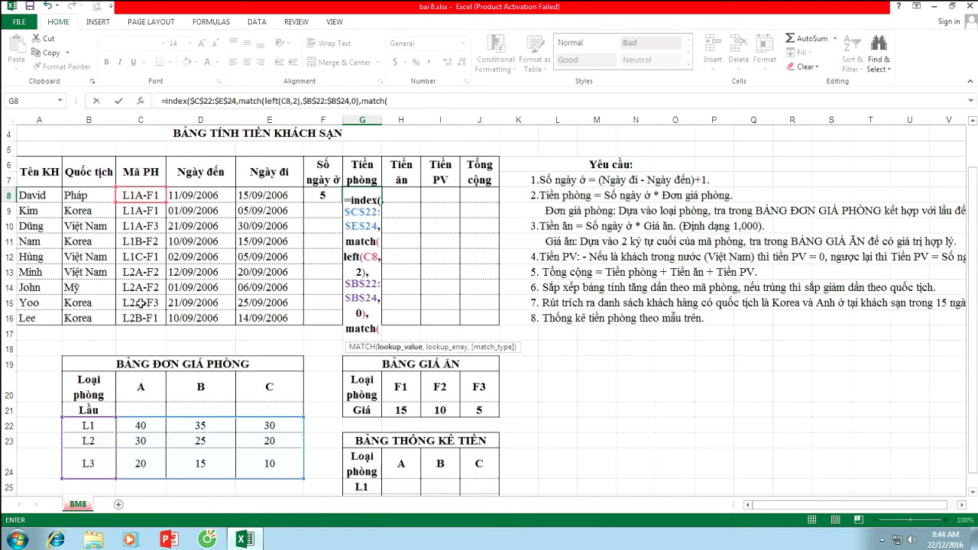
- Match MID(C8,3,1) against room-type headers $C$20:$E$20 and multiply the price by F8
type("mid")
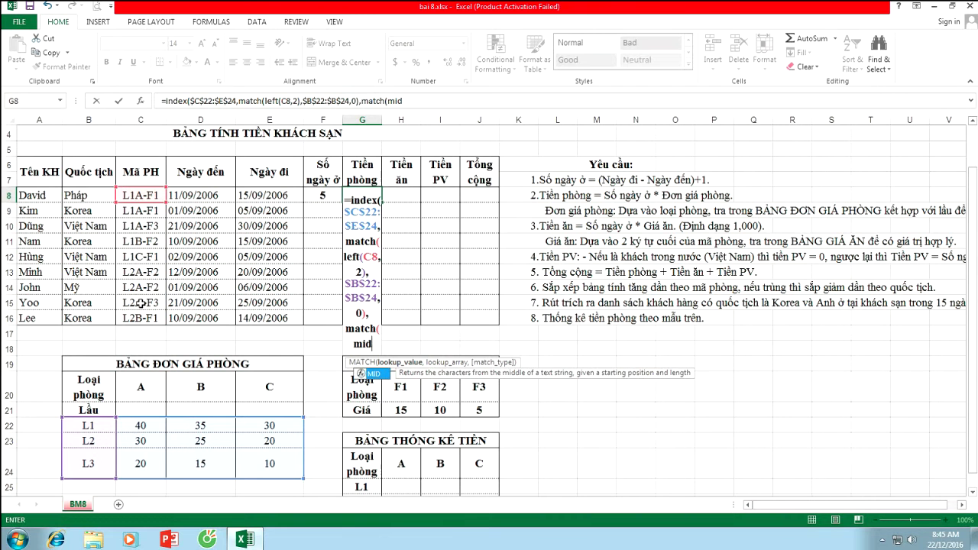
type("(")
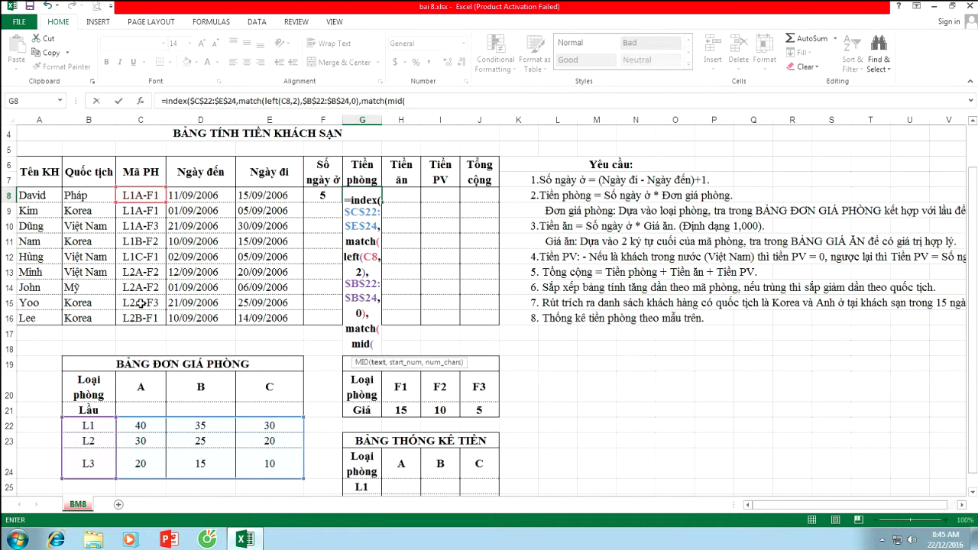
left_click(133, 196)
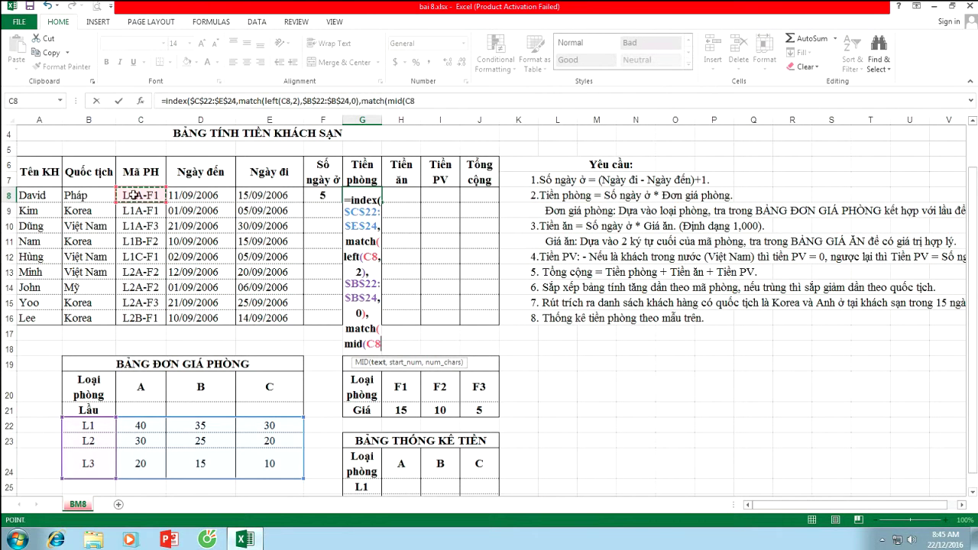
type(",3")
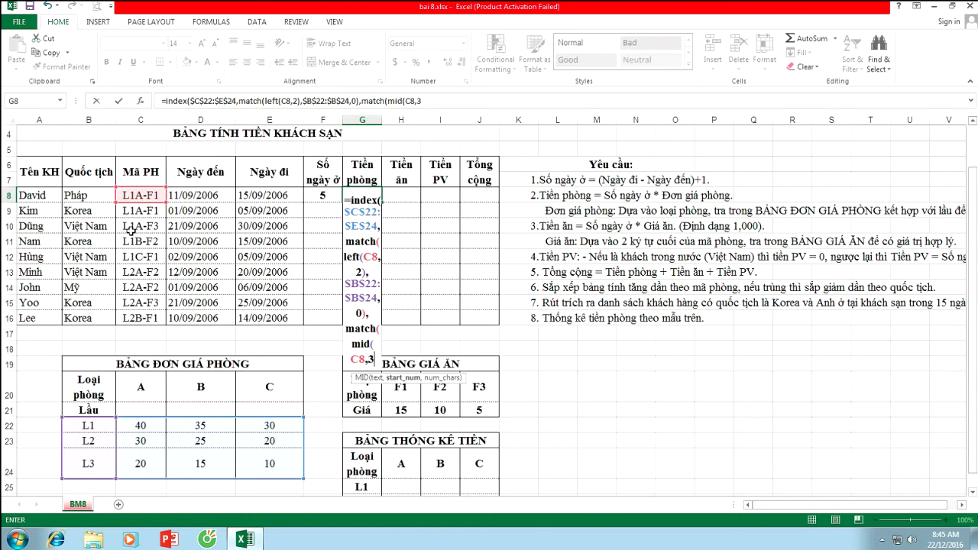
type(",1")
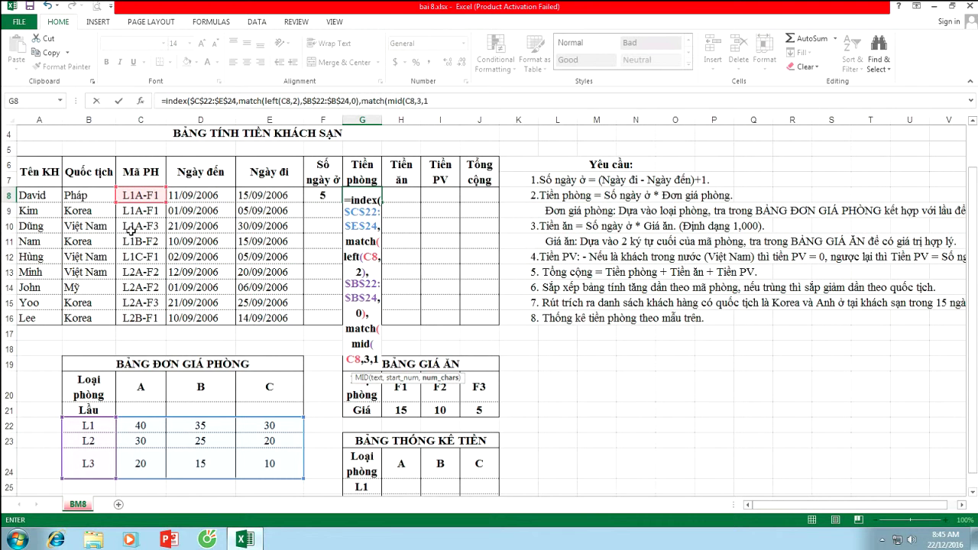
type("),")
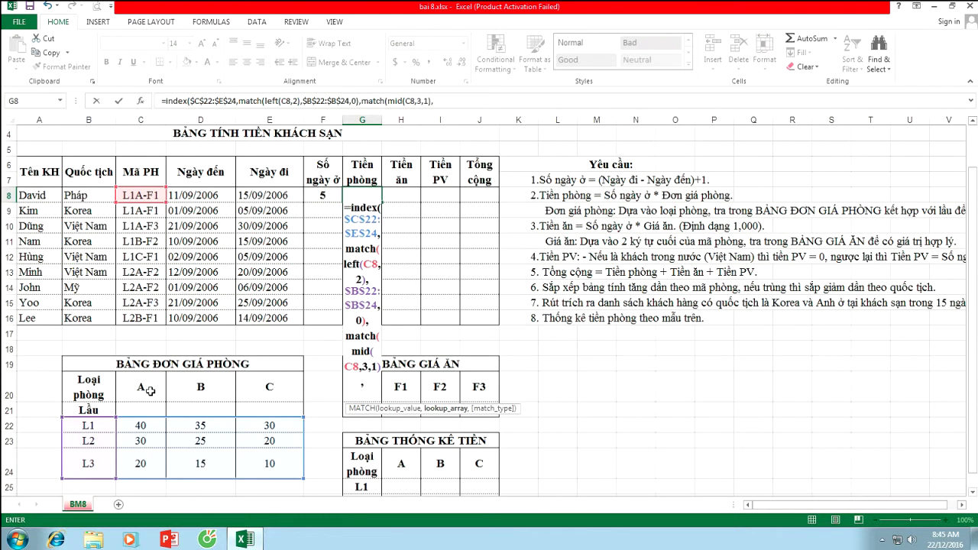
left_click_drag(145, 390, 267, 389)
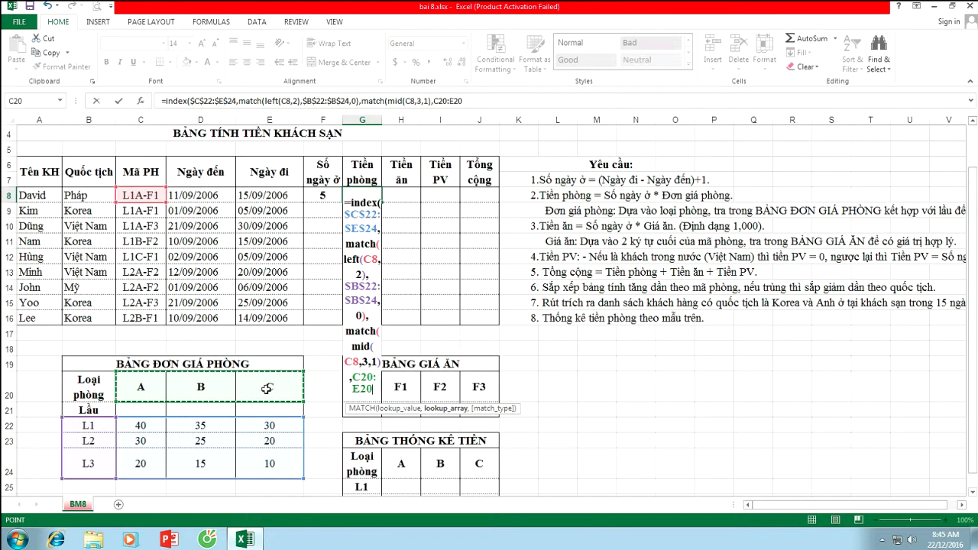
key("F4")
type("$E$20,")
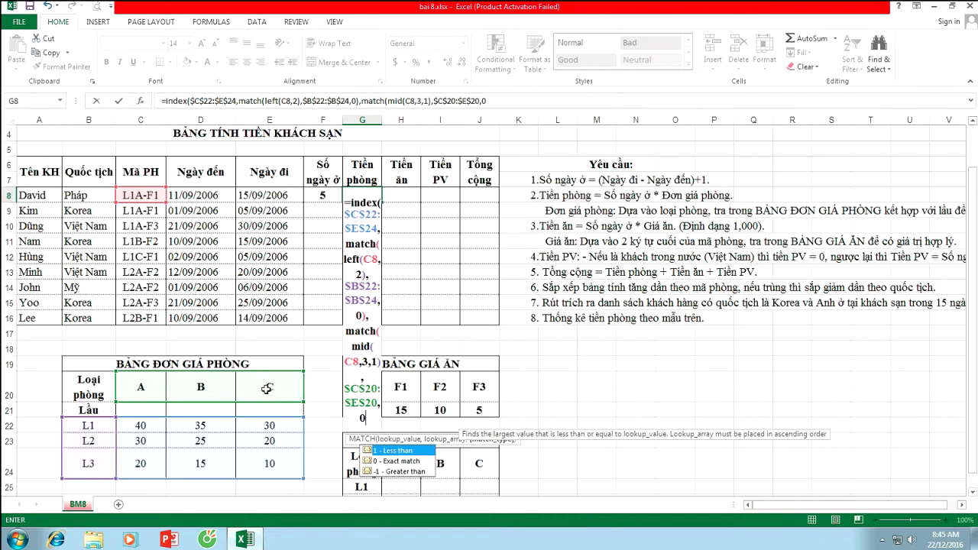
type("0))")
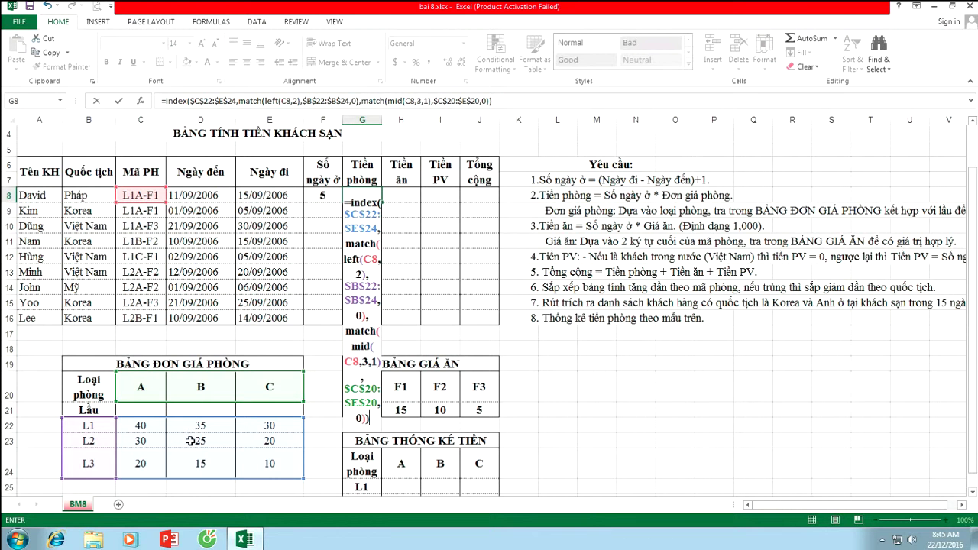
type("*")
left_click(333, 196)
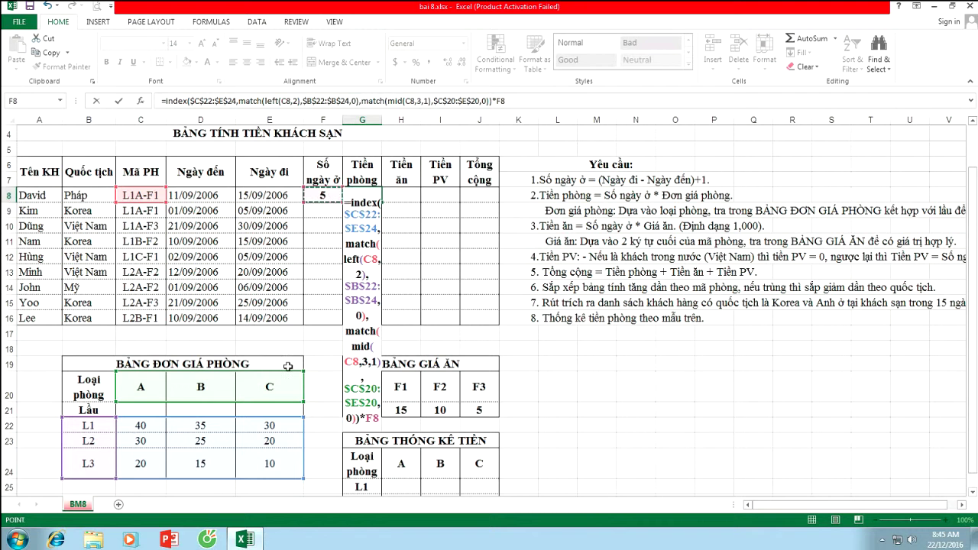
key("Return")
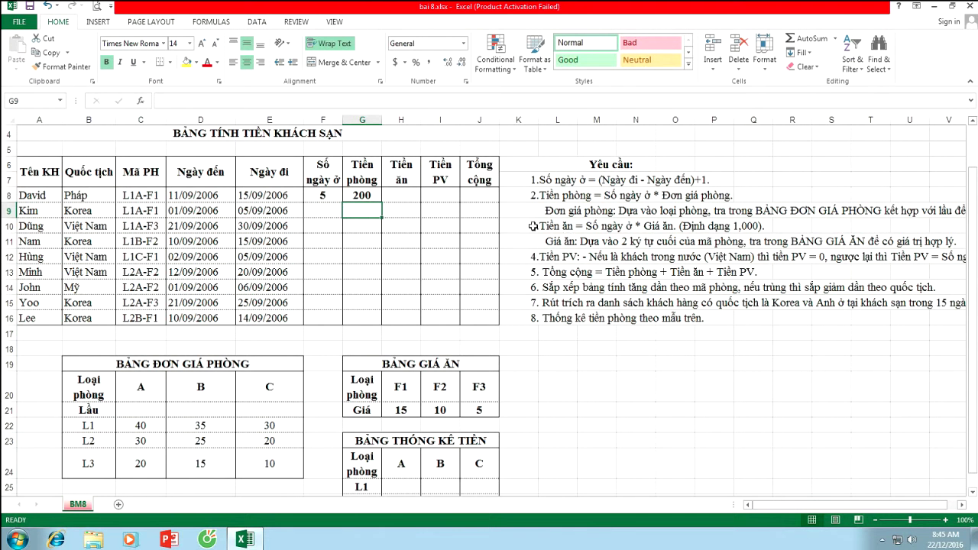
left_click_drag(533, 226, 942, 243)
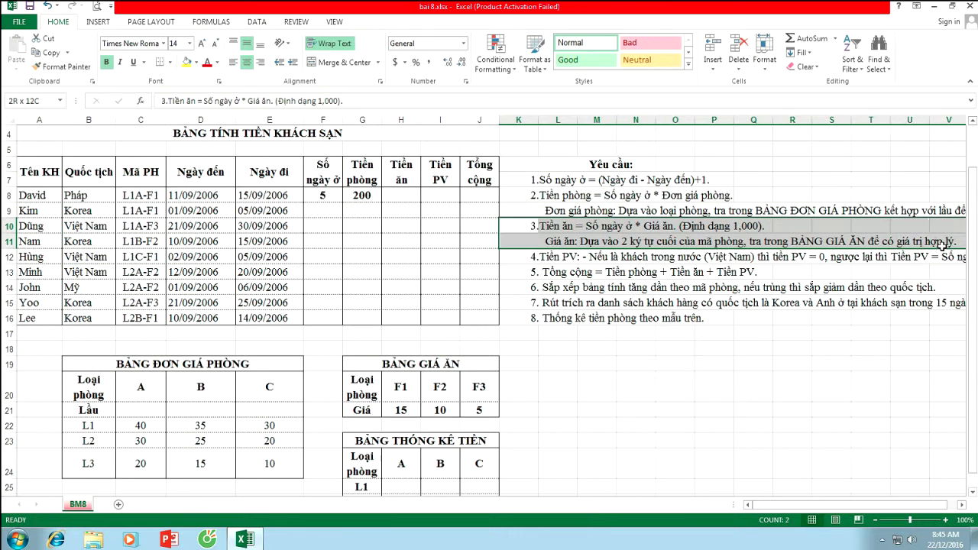
left_click_drag(949, 245, 949, 244)
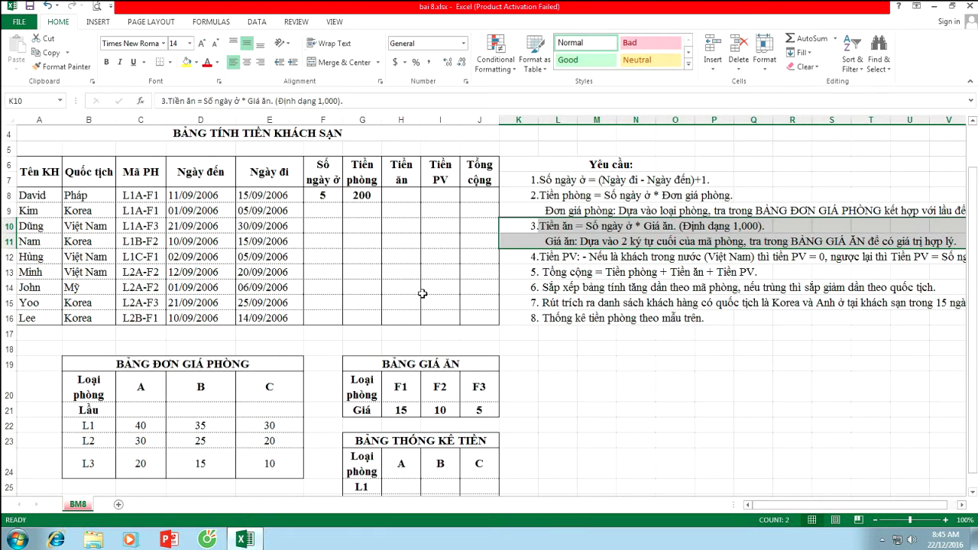
left_click(363, 193)
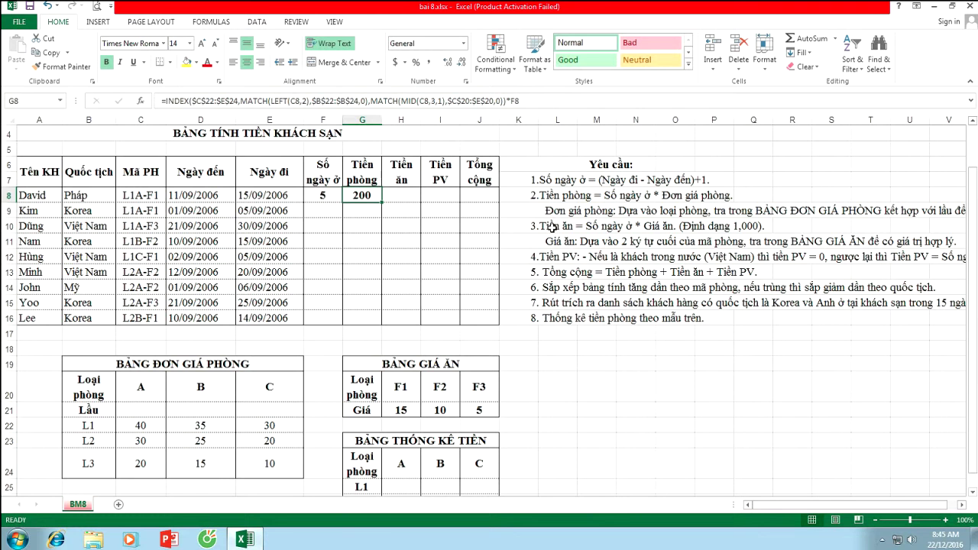
left_click_drag(551, 228, 799, 243)
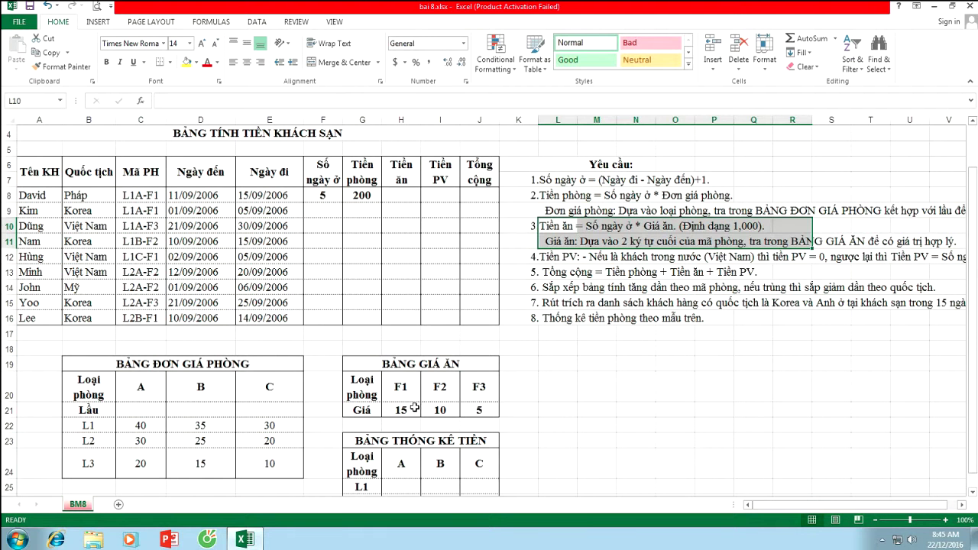
left_click_drag(401, 409, 479, 409)
left_click_drag(400, 387, 480, 386)
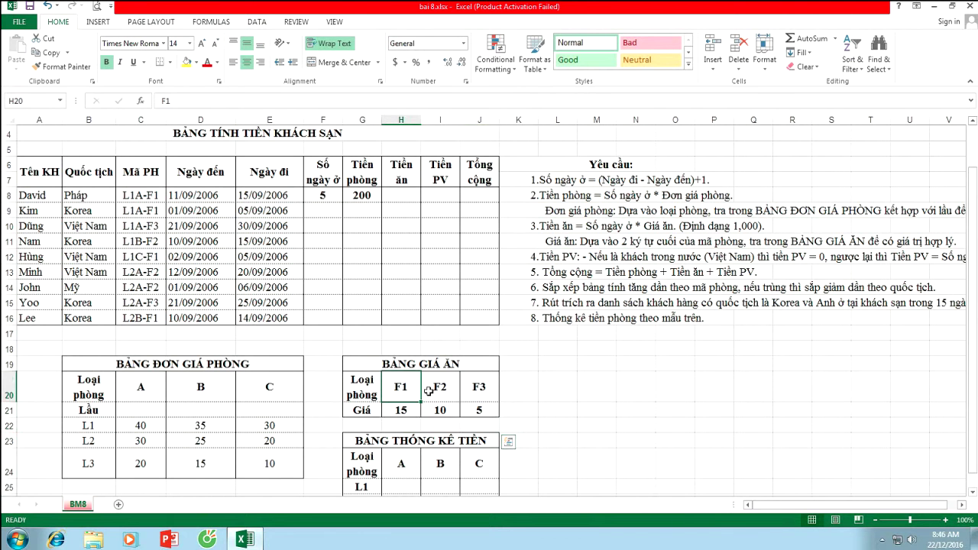
left_click_drag(407, 409, 483, 413)
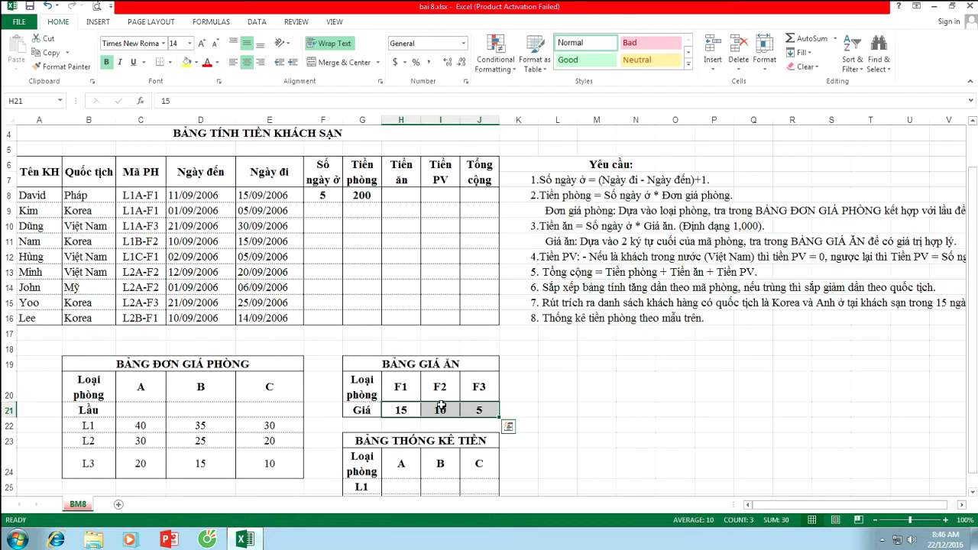
left_click_drag(400, 390, 487, 399)
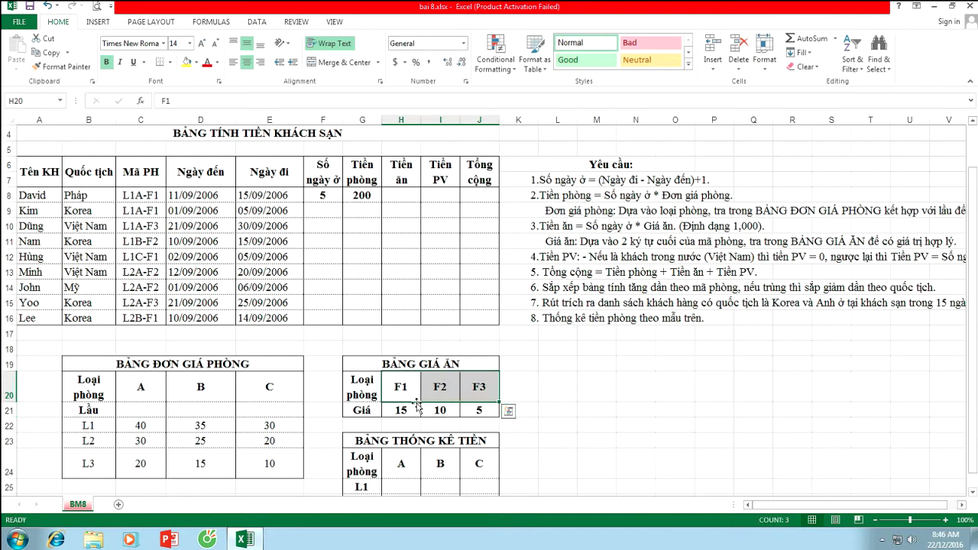
left_click_drag(396, 411, 473, 409)
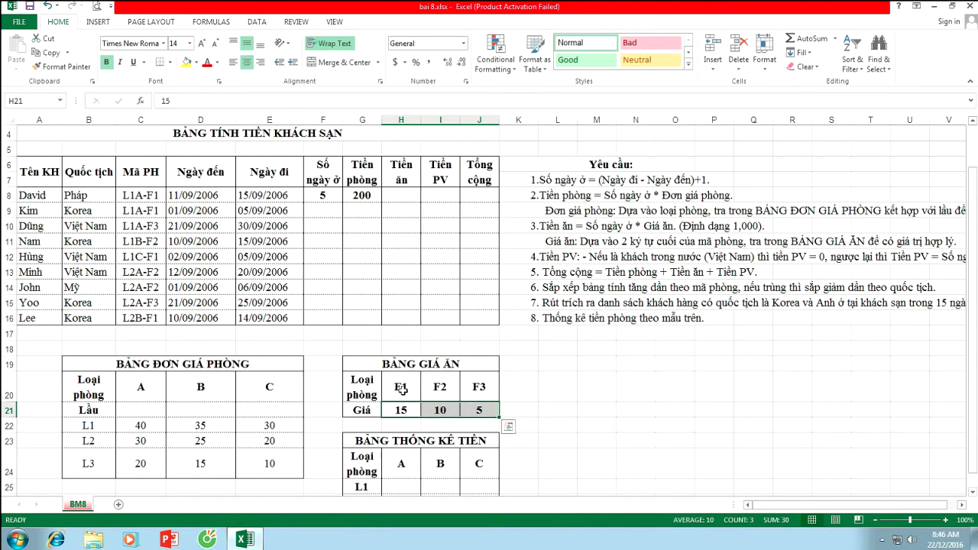
left_click_drag(400, 390, 472, 396)
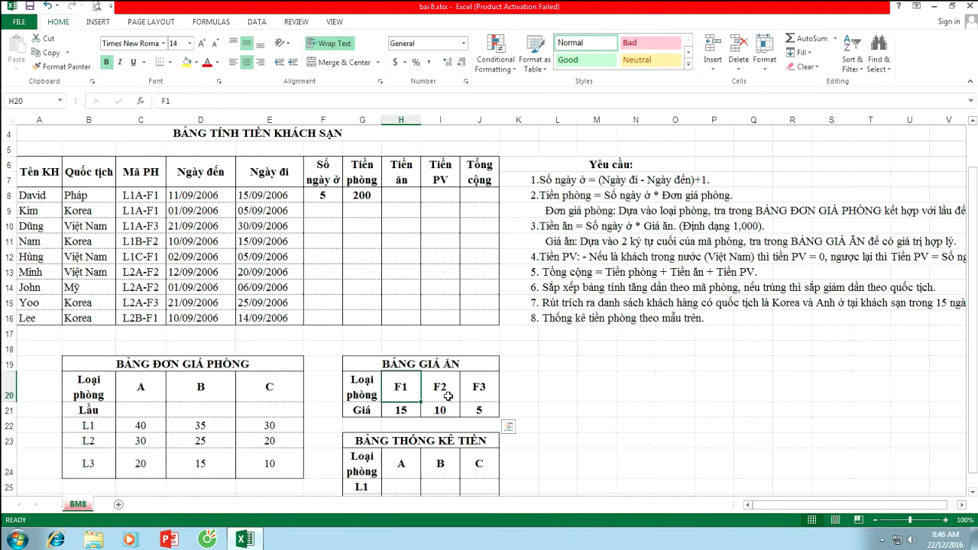
left_click(408, 196)
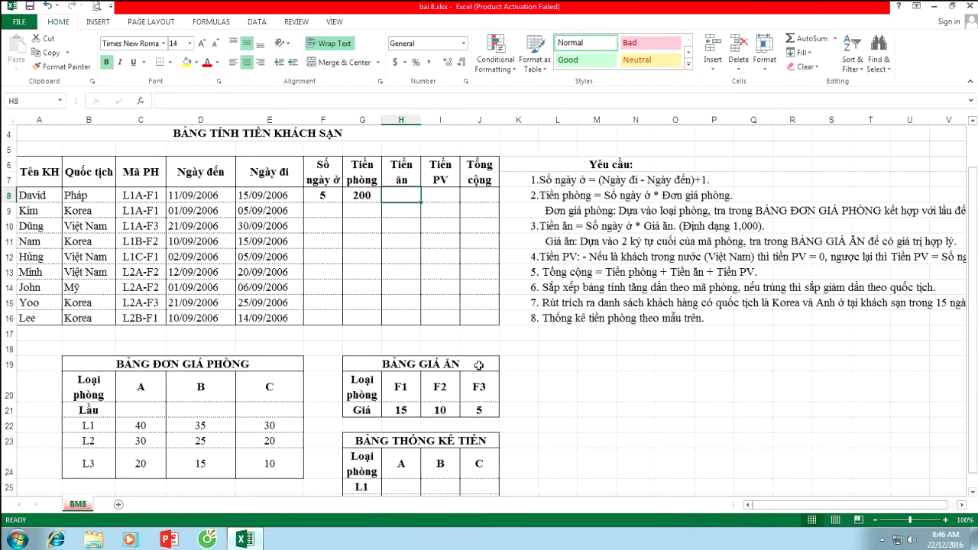
- Enter =HLOOKUP(RIGHT(C8,2),$H$20:$J$21,2,0)*F8 in H8 as the meal cost
type("=hloo")
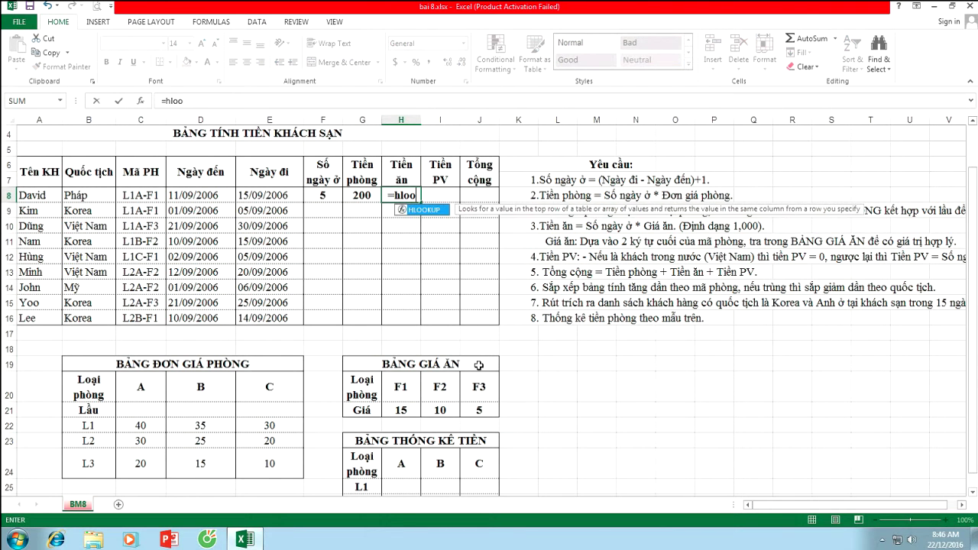
type("kup")
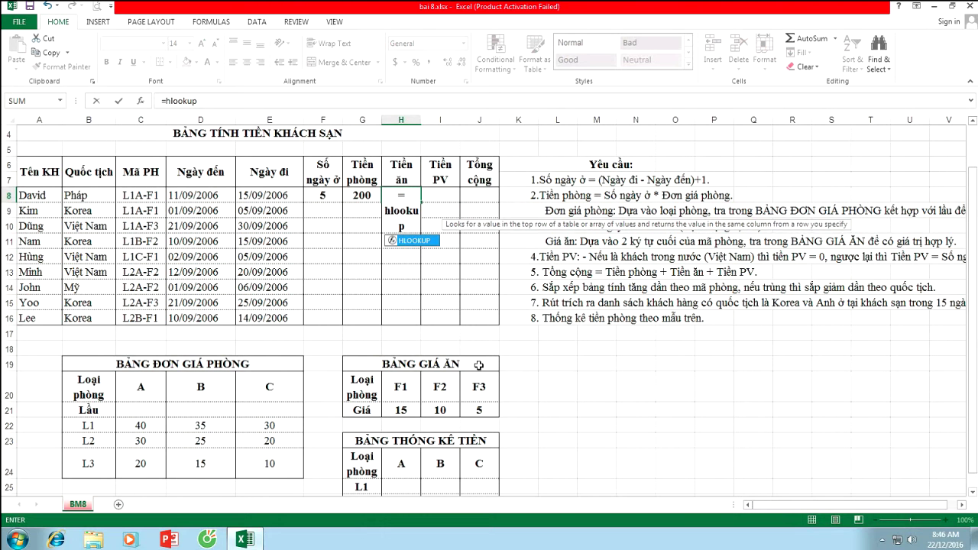
type("(")
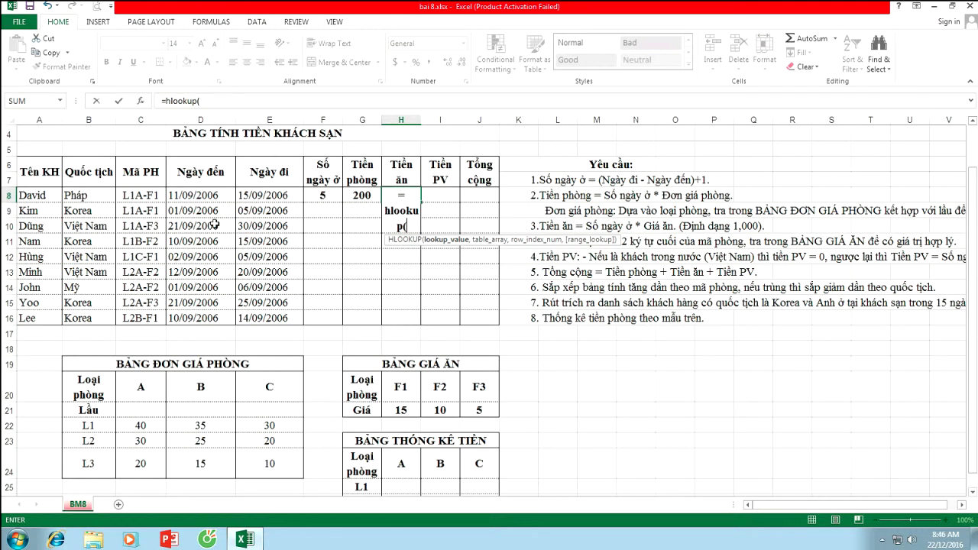
type("right")
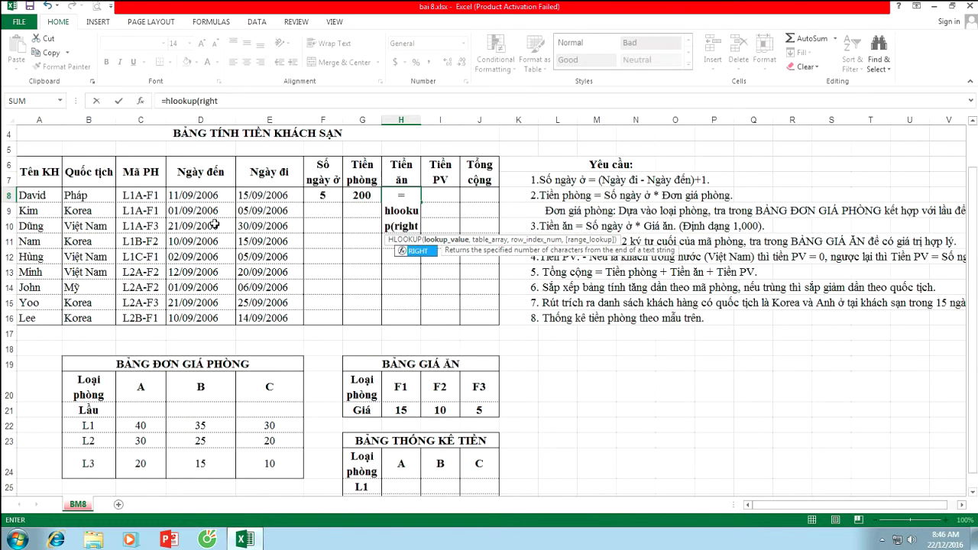
type("(")
left_click(140, 194)
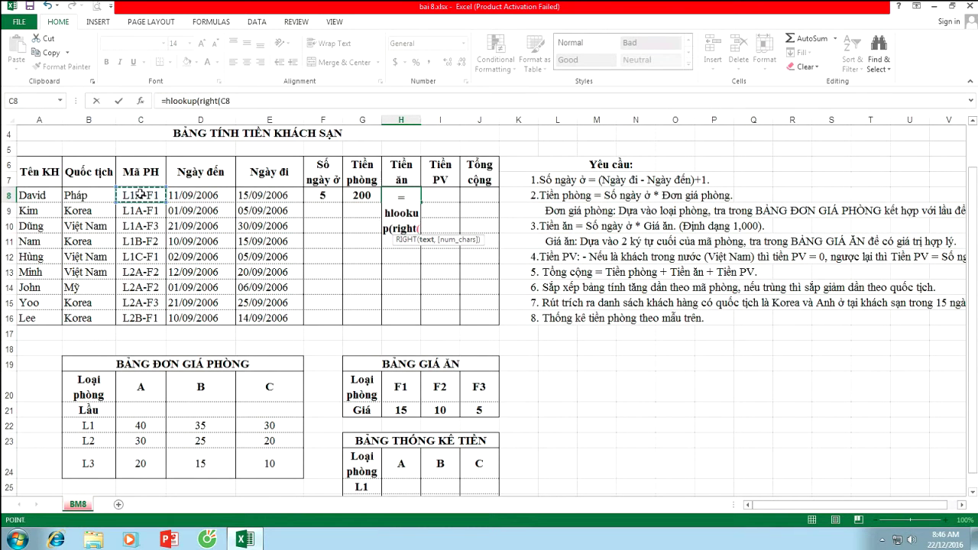
type(",2")
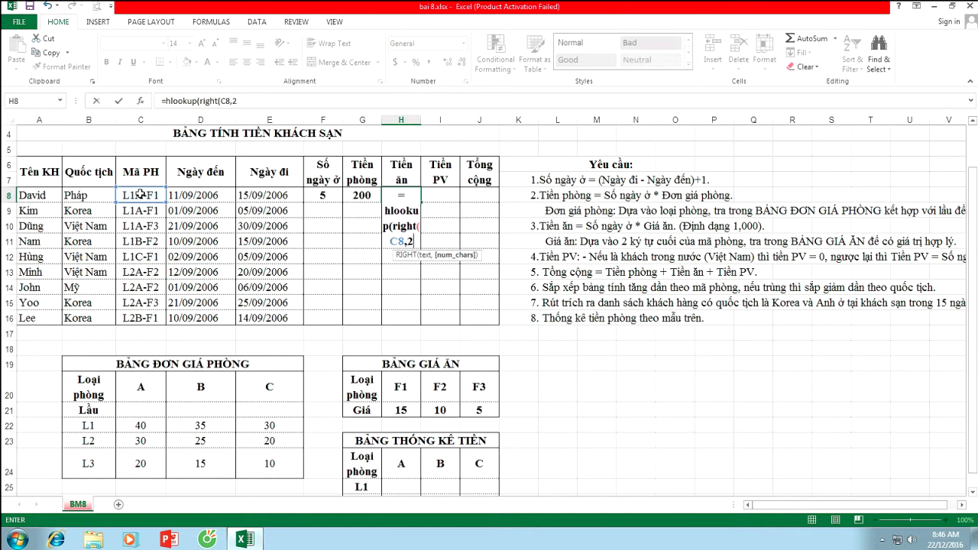
type("),")
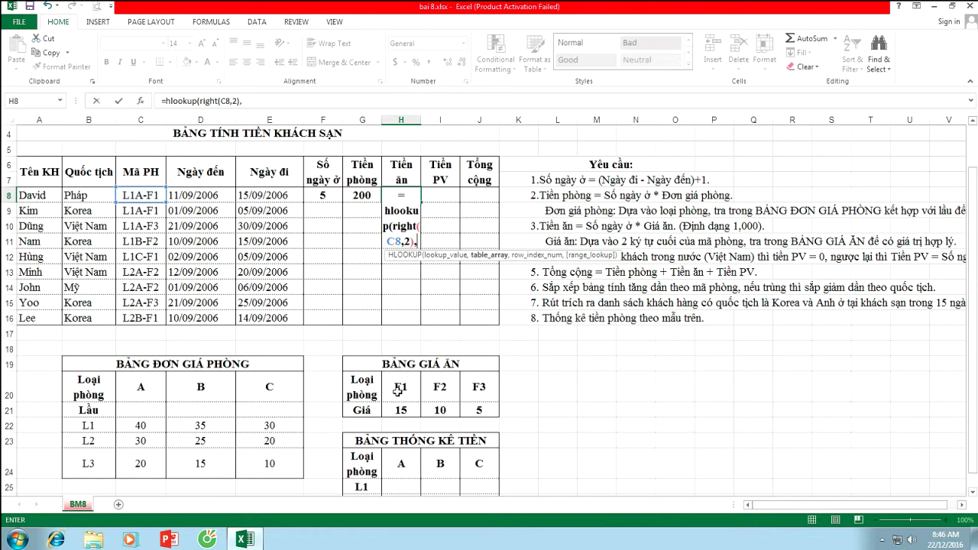
left_click_drag(398, 388, 475, 407)
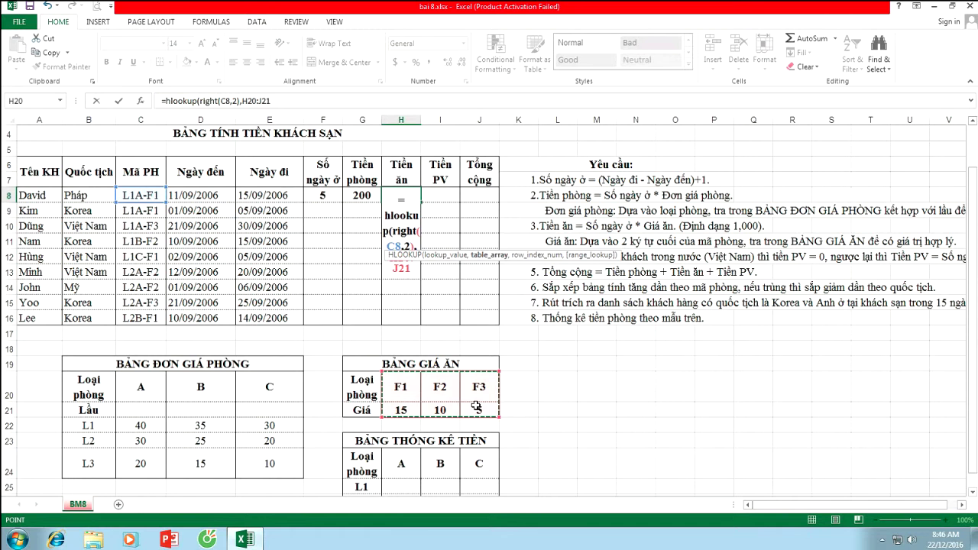
key("F4")
type("$J$21,")
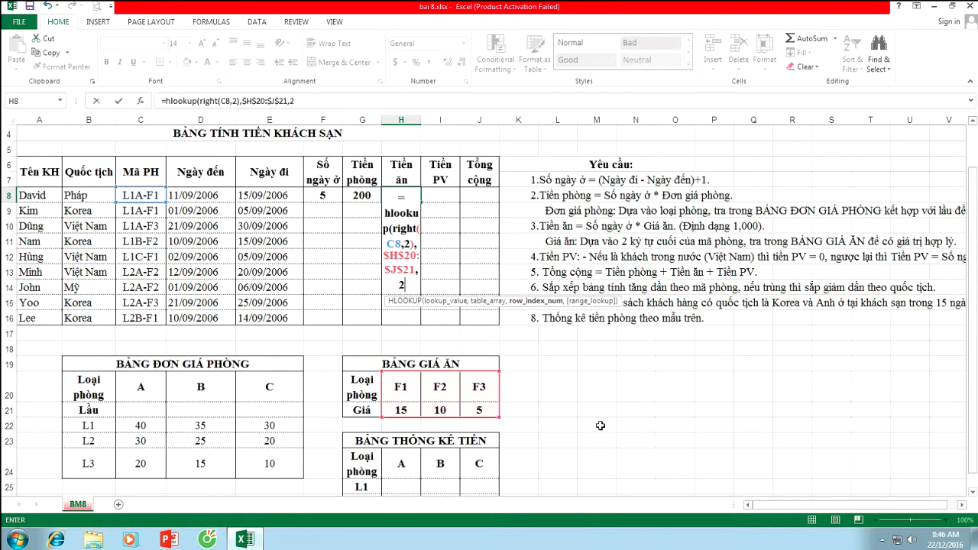
type("2,0")
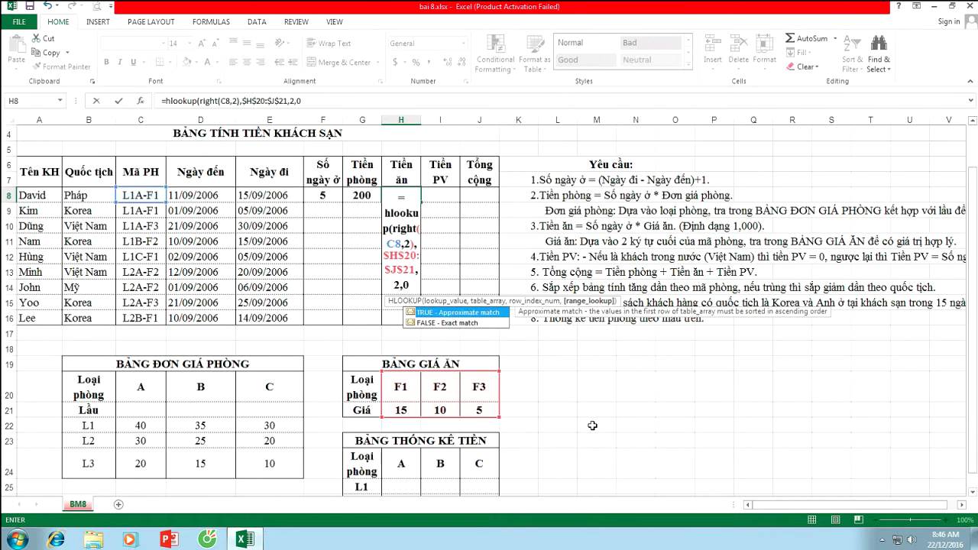
type(")")
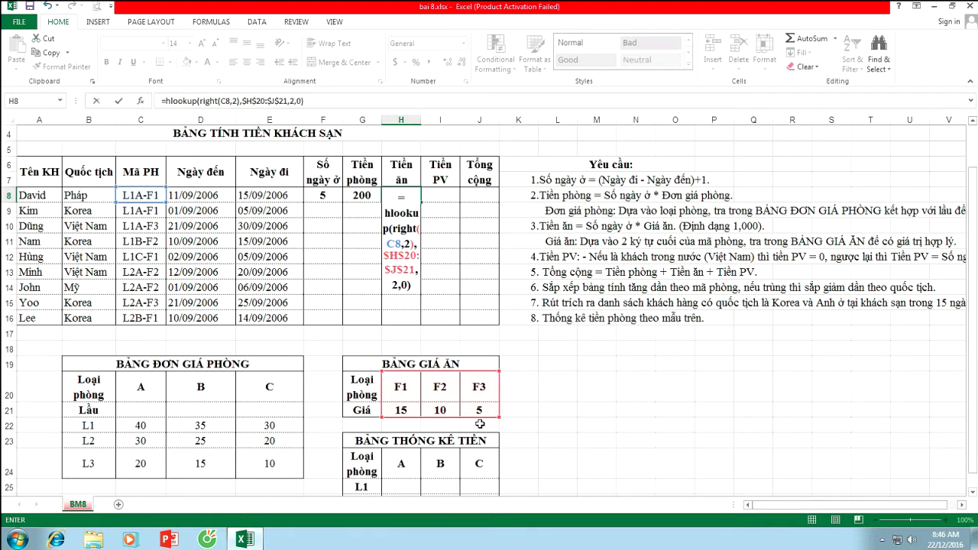
type("*")
left_click(321, 195)
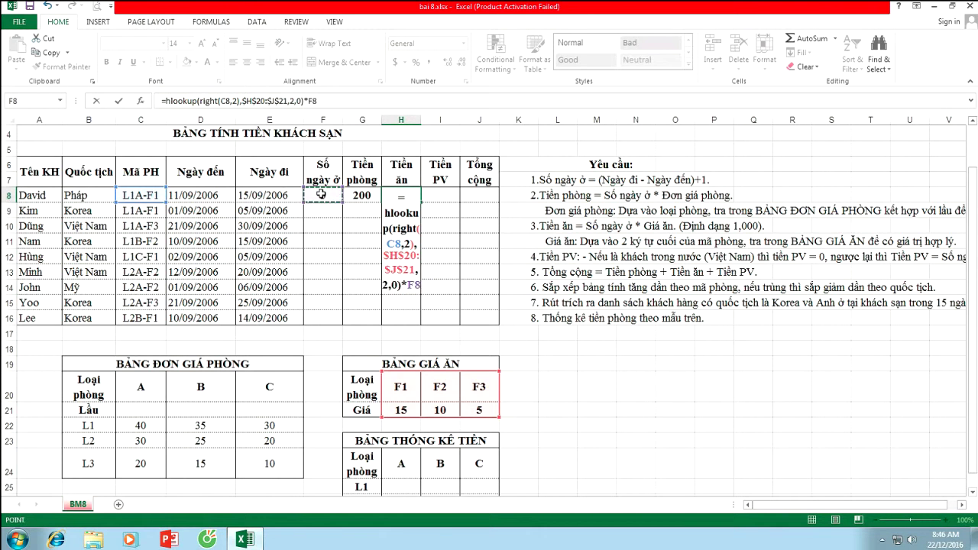
- Commit H8's meal-cost formula and change the F1 meal price to 15000
key("Return")
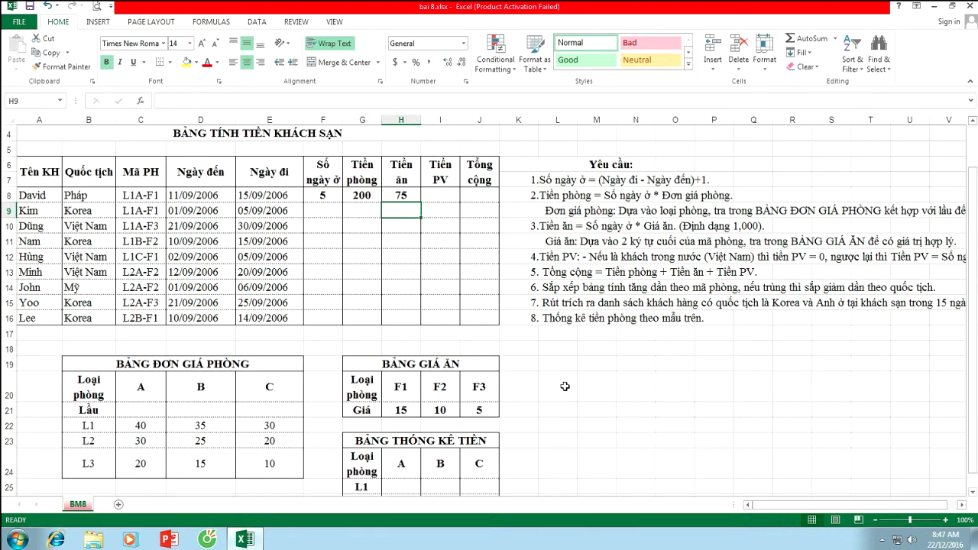
left_click(409, 410)
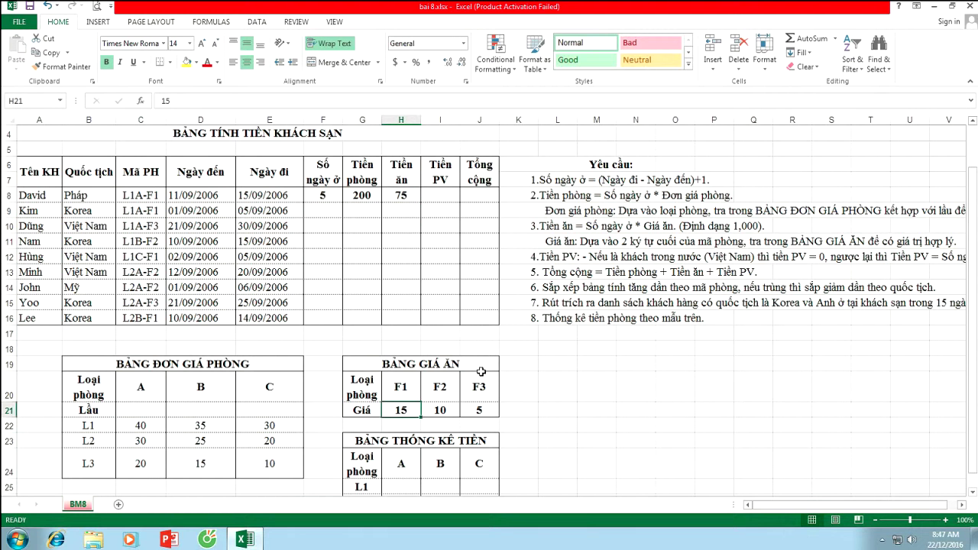
left_click(189, 103)
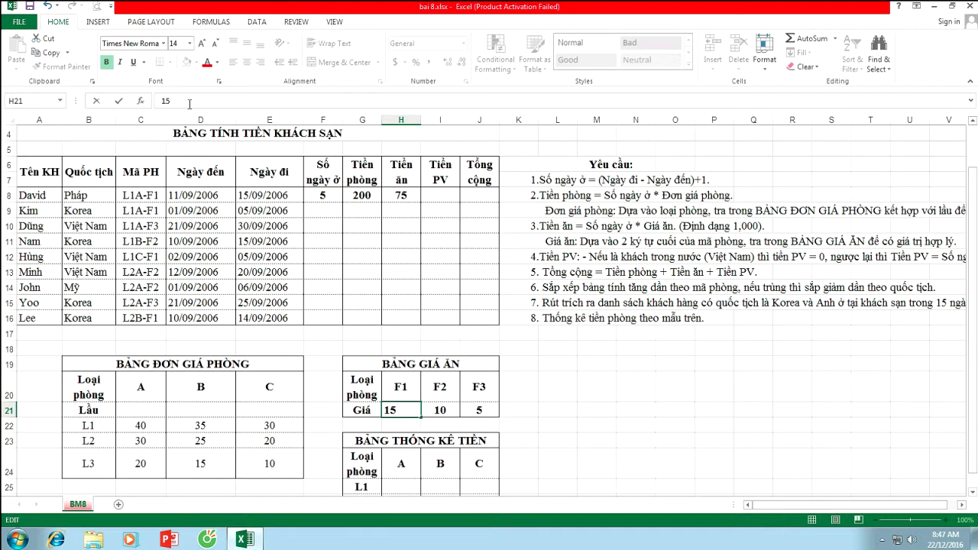
type("000")
key("Return")
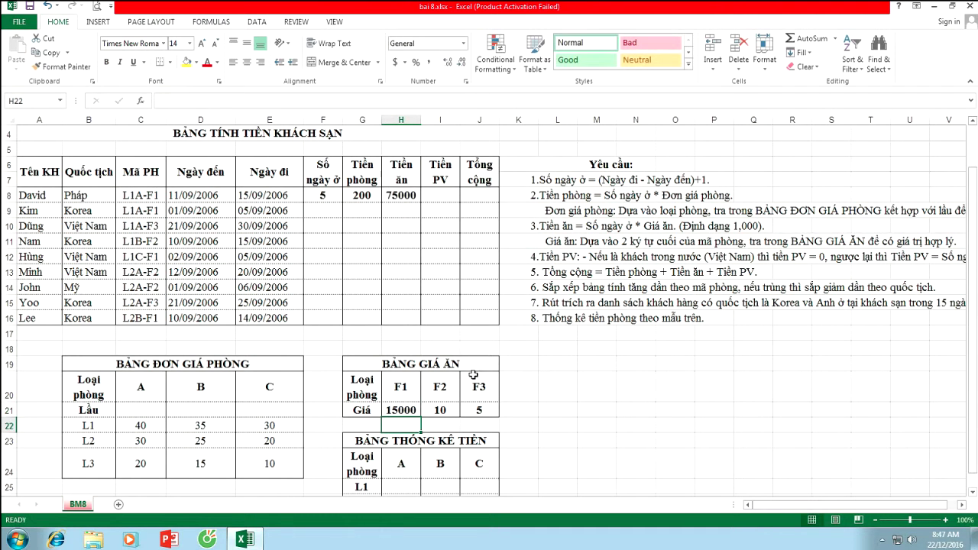
- Change the F2 meal price to 10000 and begin editing the F3 price
left_click(447, 412)
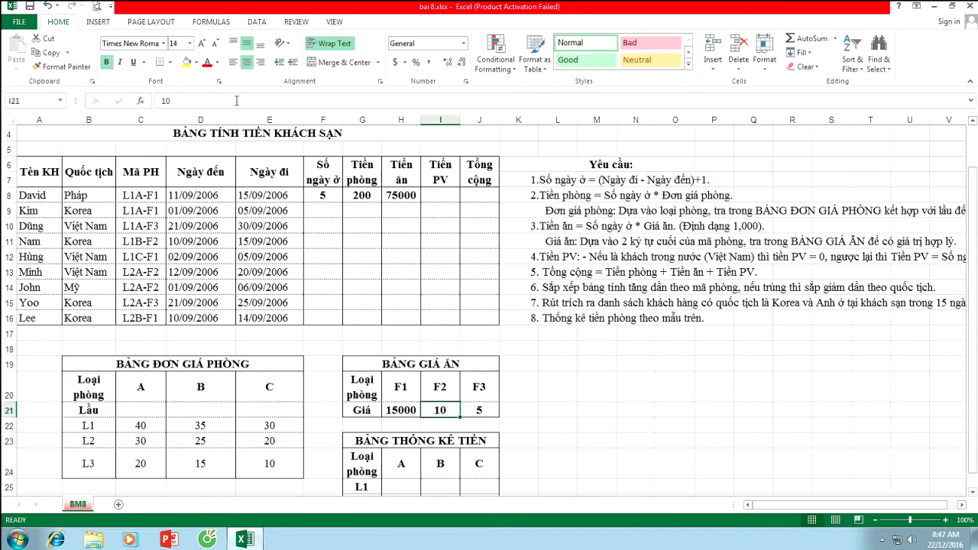
left_click(183, 101)
type("000")
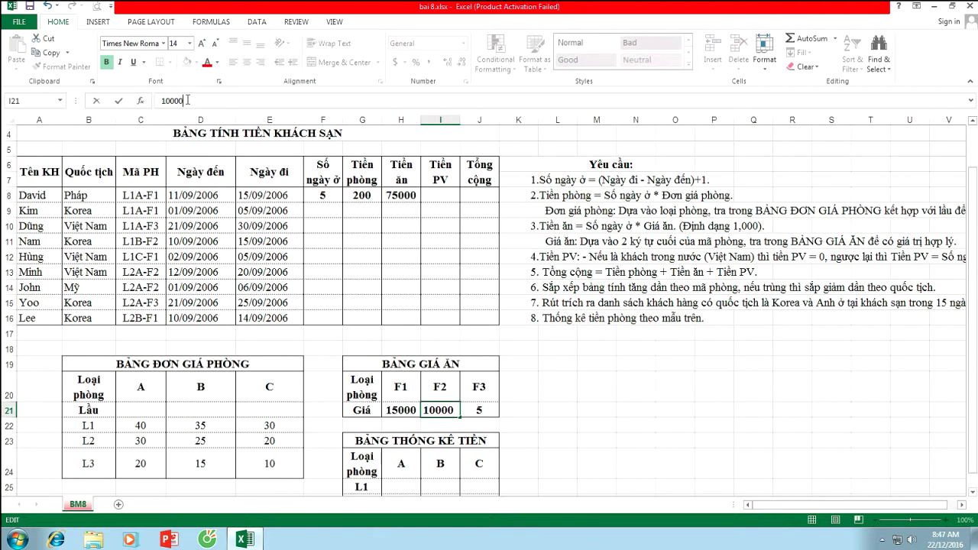
key("Return")
left_click(489, 409)
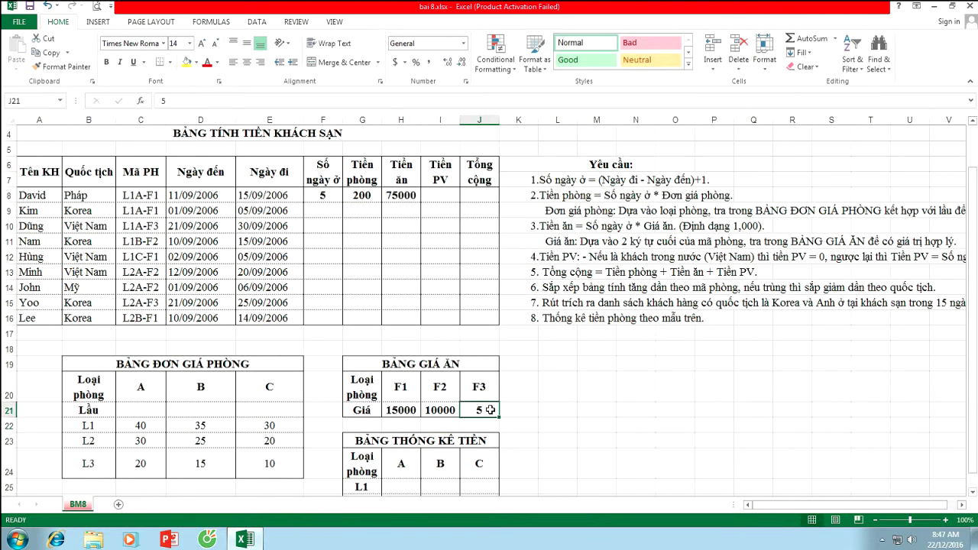
left_click(191, 101)
- Confirm the F3 meal price of 5000 in J21 and select H8's result
type("000")
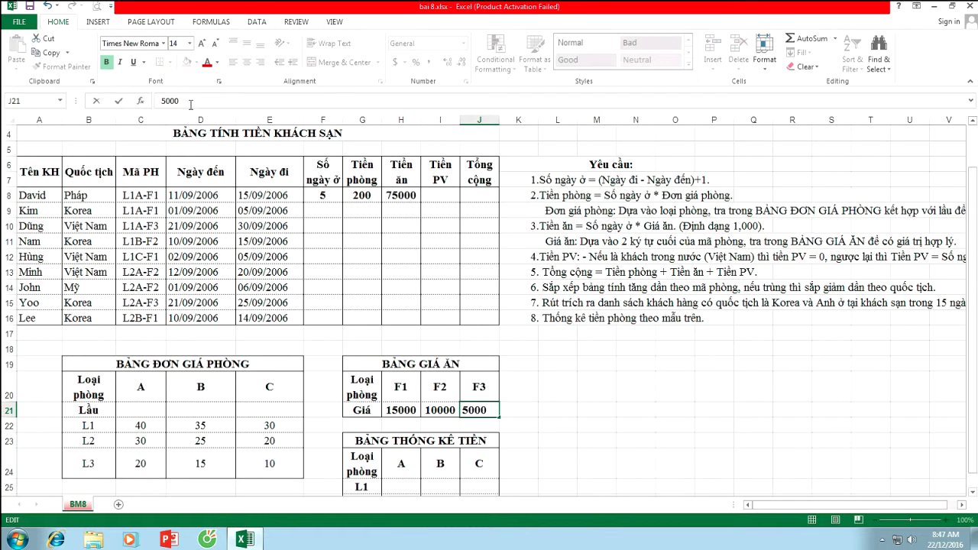
key("Return")
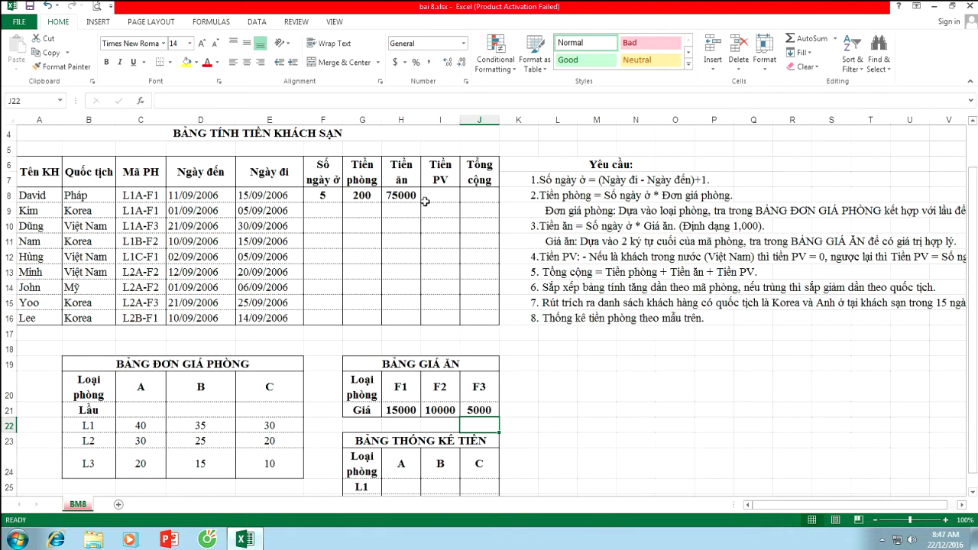
left_click(402, 196)
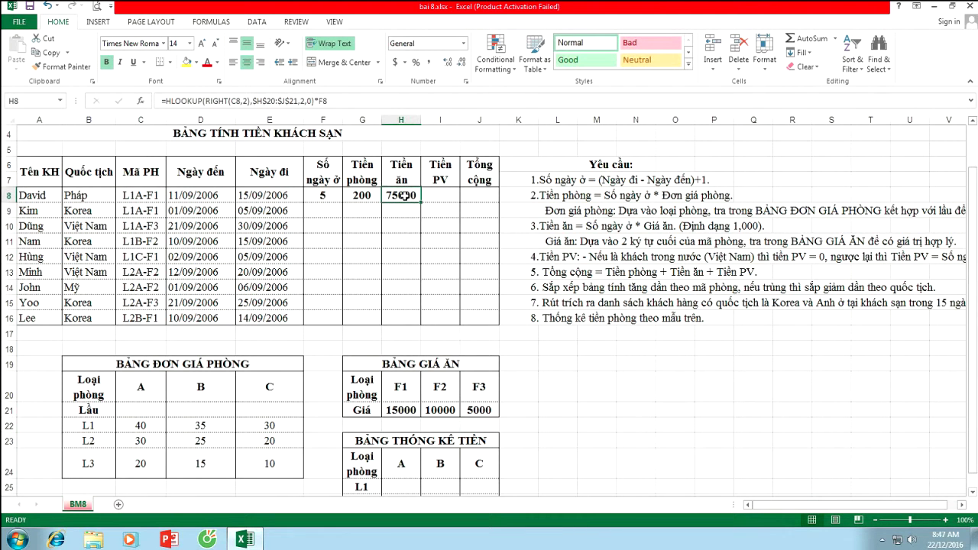
- Format H8 as a Number with 1000 separator and 0 decimals, showing 75,000
right_click(405, 197)
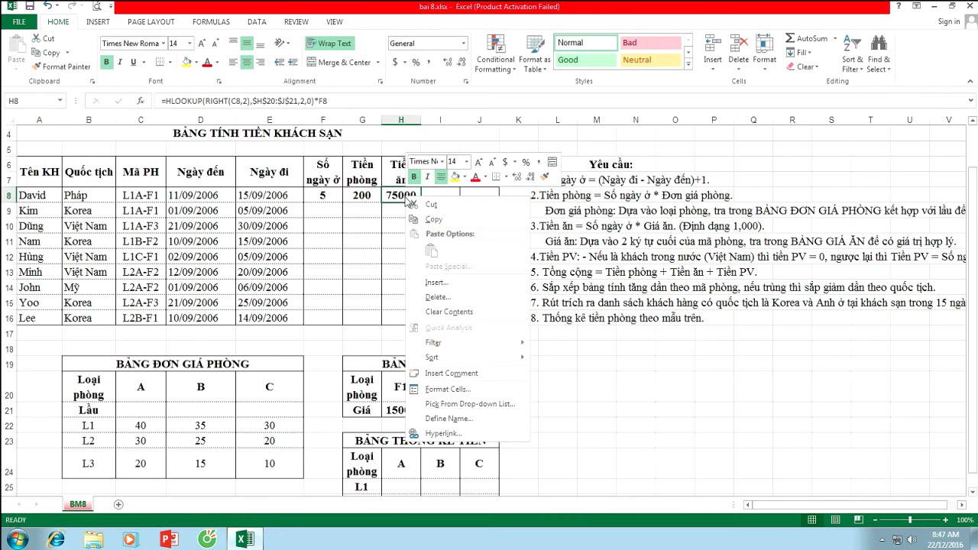
left_click(456, 390)
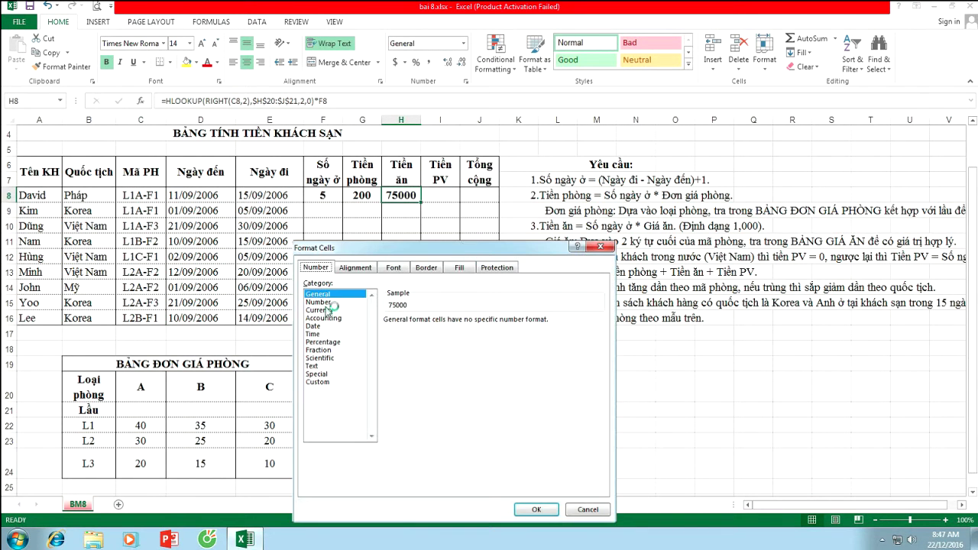
left_click(317, 302)
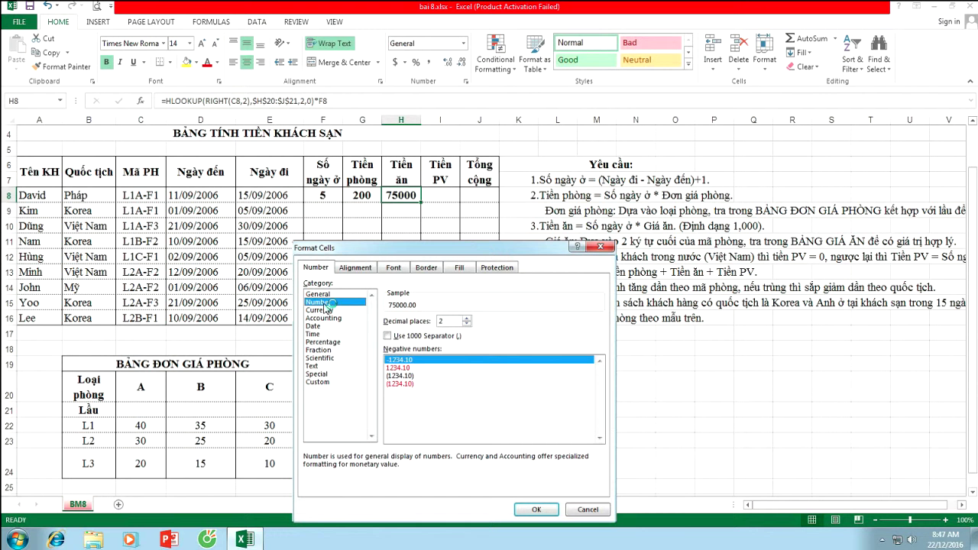
left_click(388, 336)
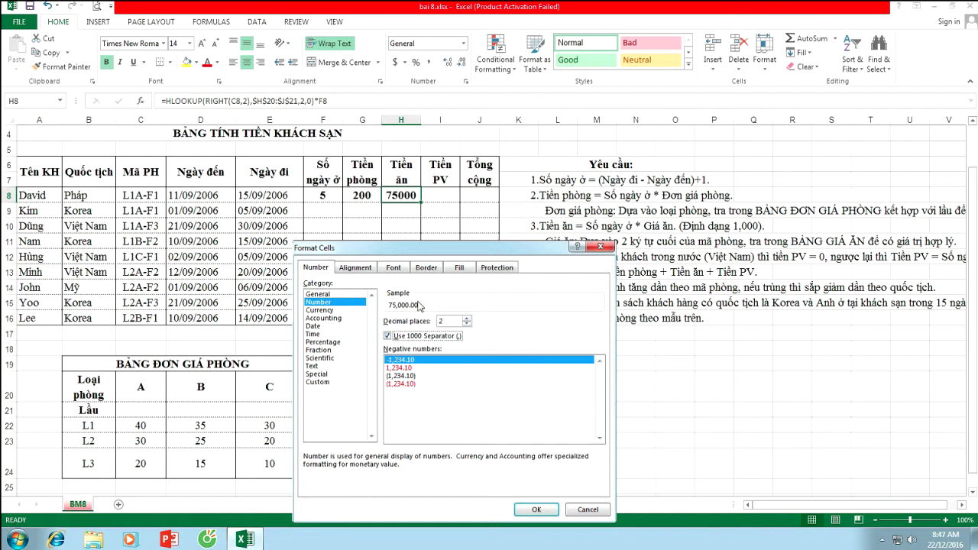
left_click(467, 324)
left_click(467, 324)
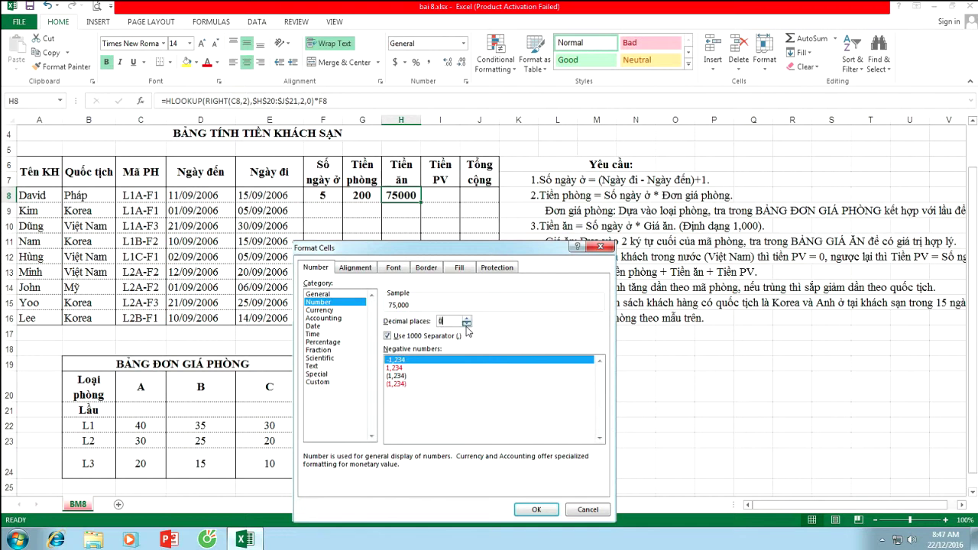
left_click(533, 509)
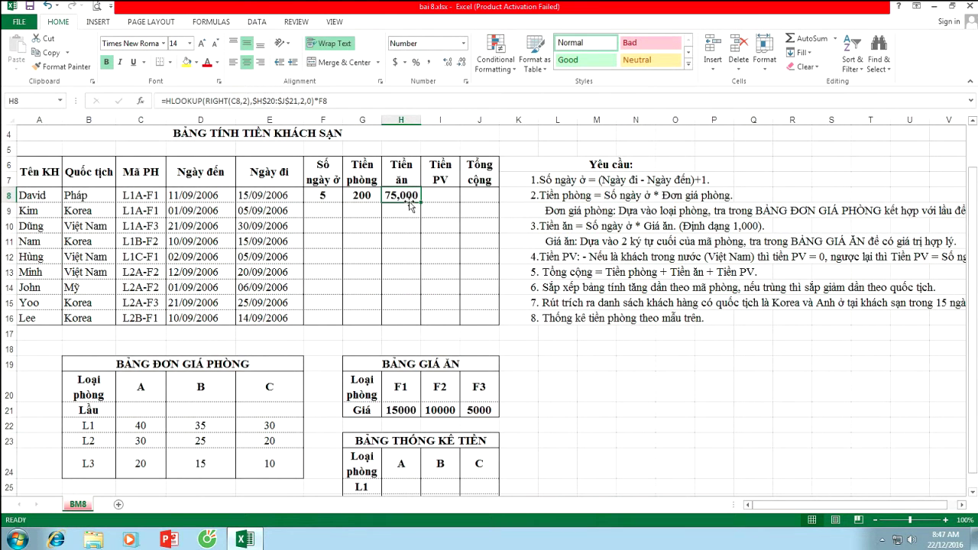
left_click(448, 194)
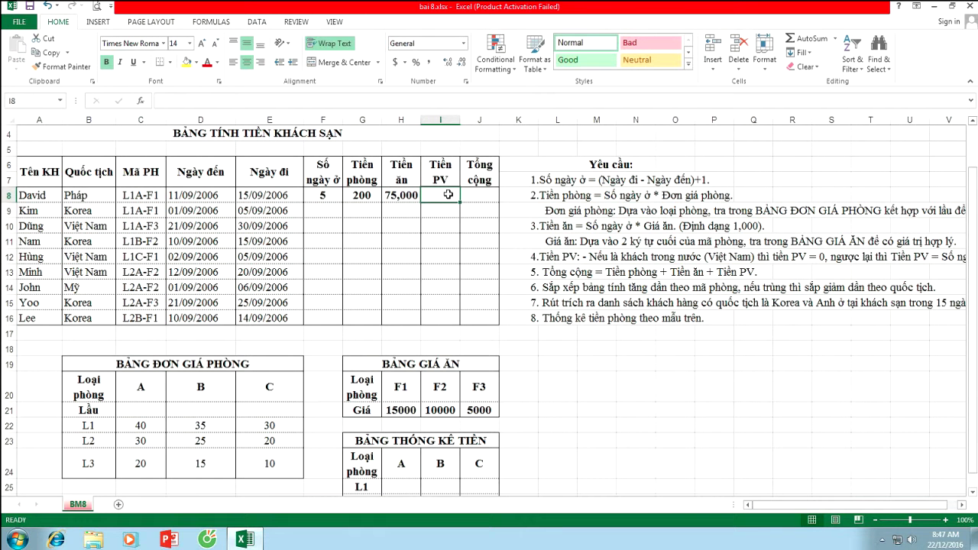
left_click(543, 259)
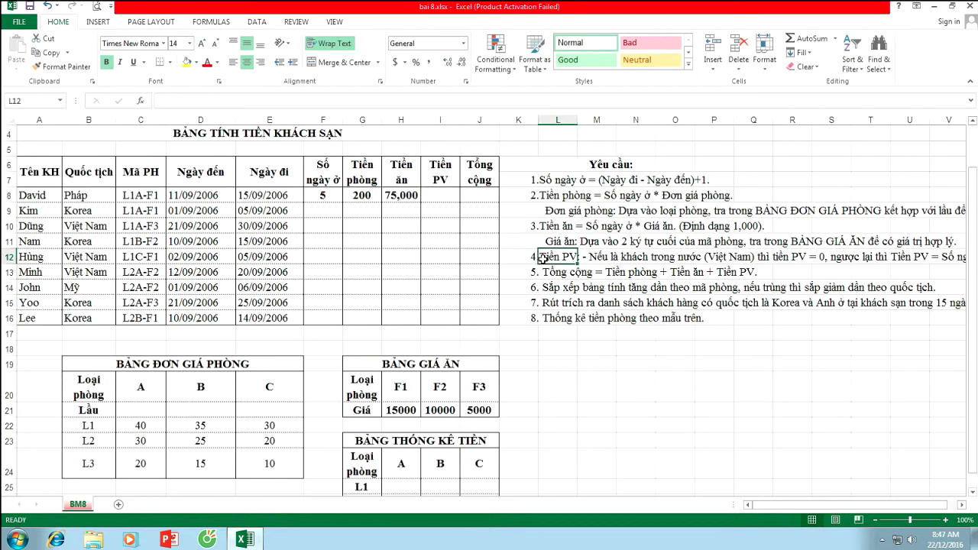
left_click_drag(543, 259, 818, 260)
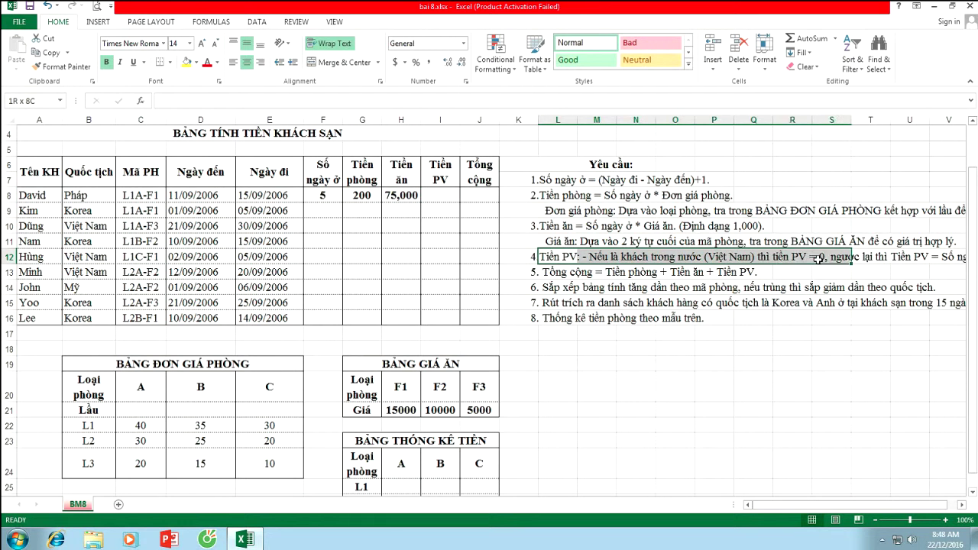
left_click_drag(818, 260, 929, 259)
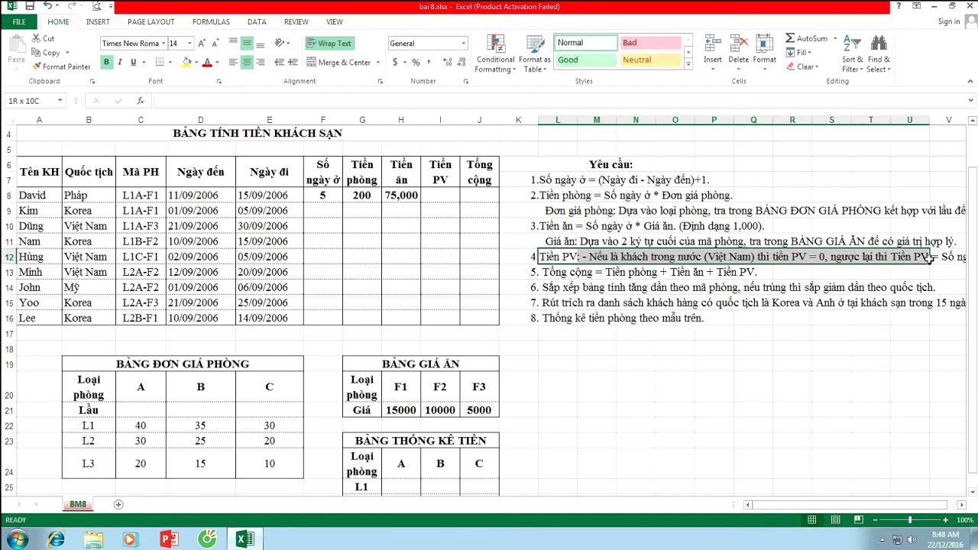
left_click_drag(801, 506, 962, 505)
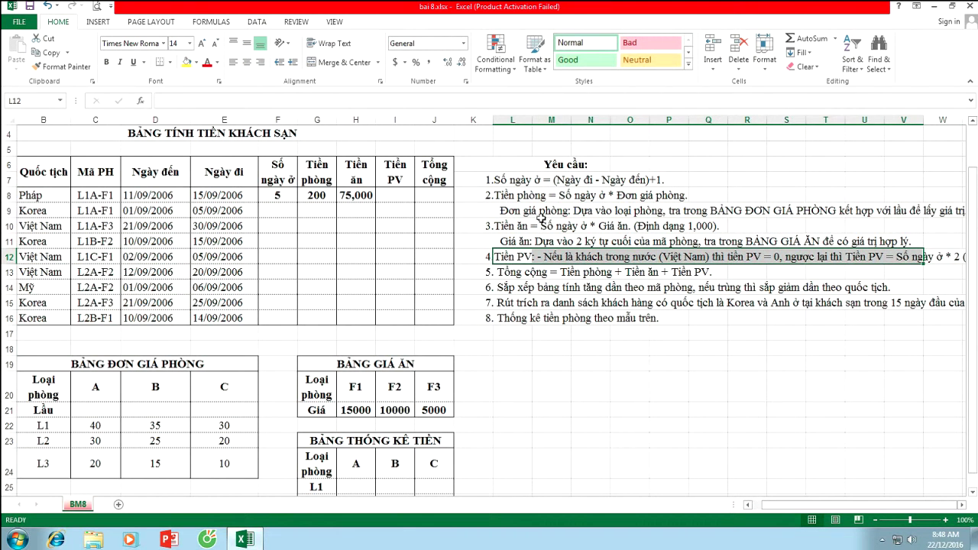
left_click(399, 197)
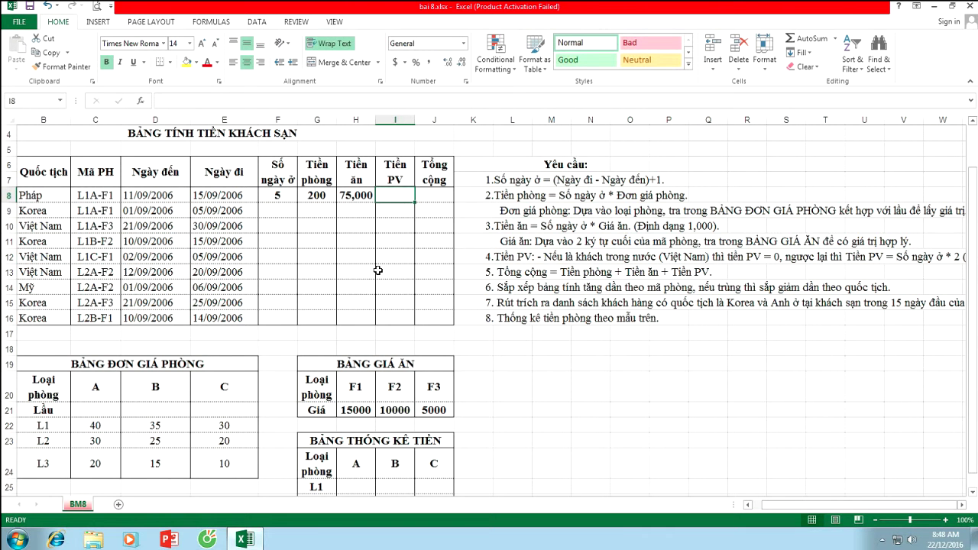
- Enter =IF(B8="Việt Nam",0,F8*2) in I8, accepting Excel's correction, so I8 shows 10
type("=if")
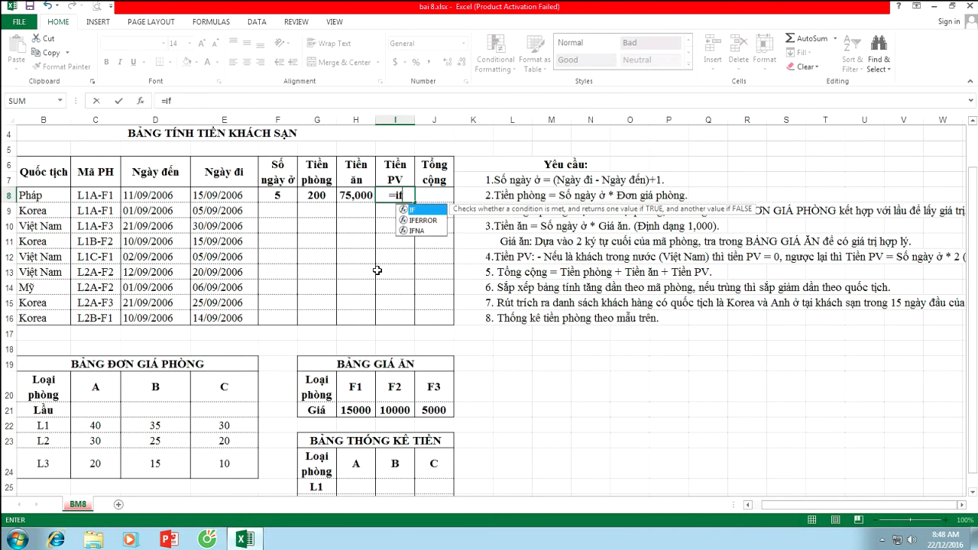
type("(")
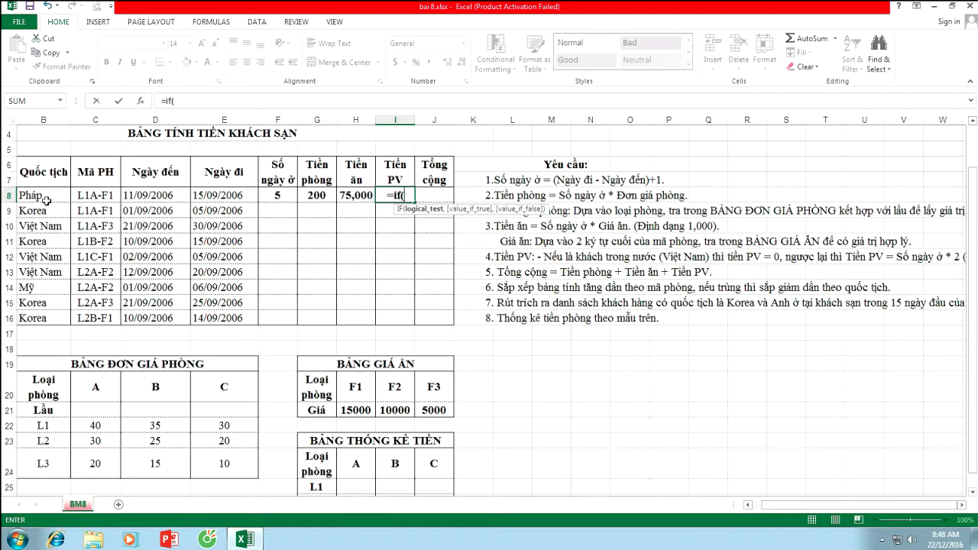
left_click(46, 198)
type("=")
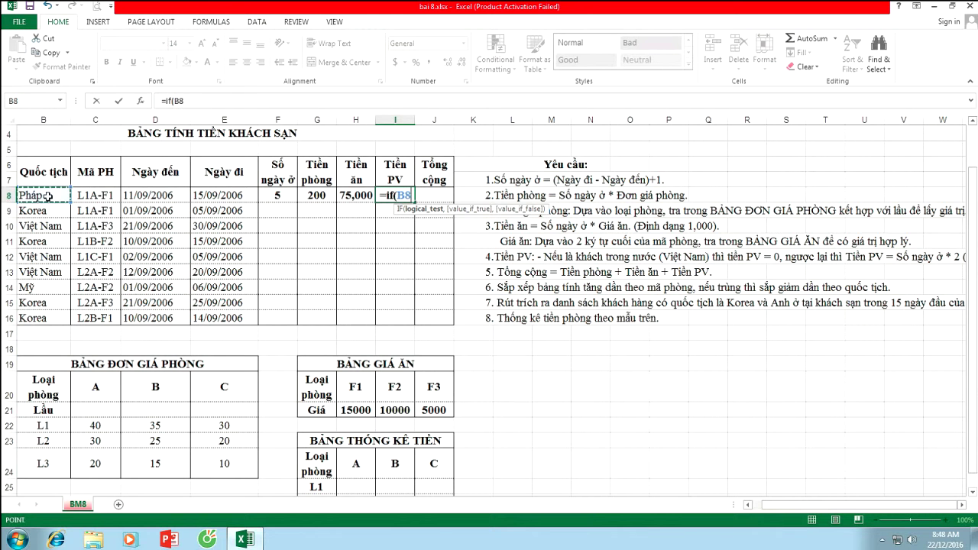
type("\"")
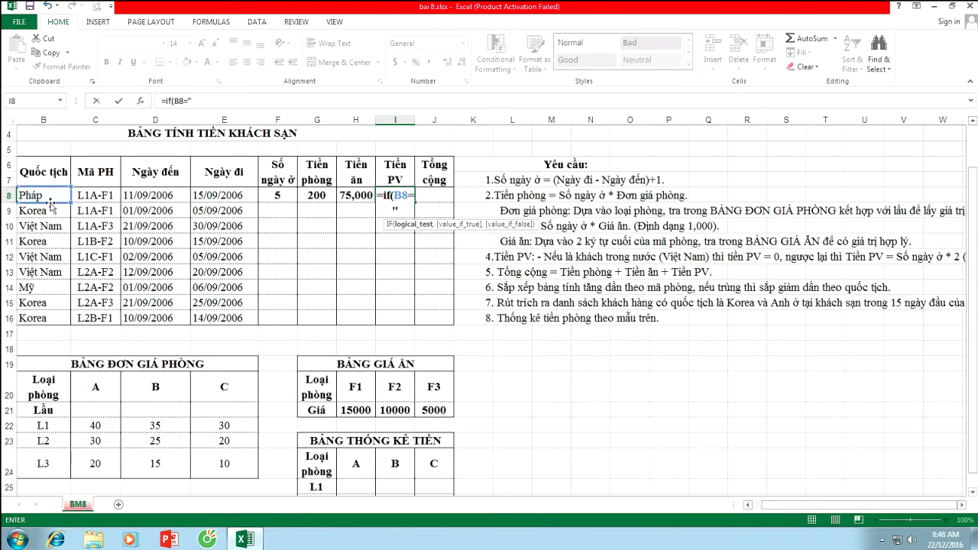
type("Việt N")
type("am")
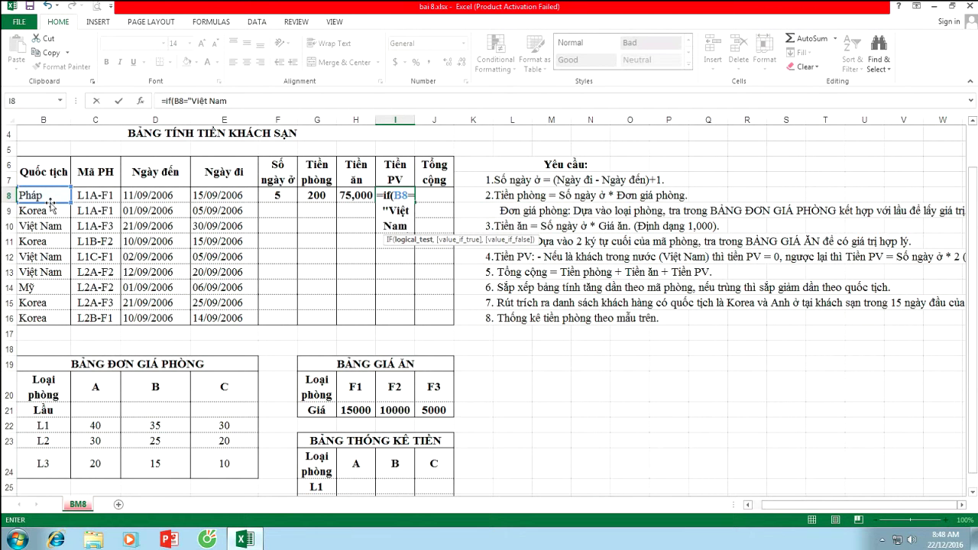
type(",")
type("0,")
left_click(274, 193)
type("*")
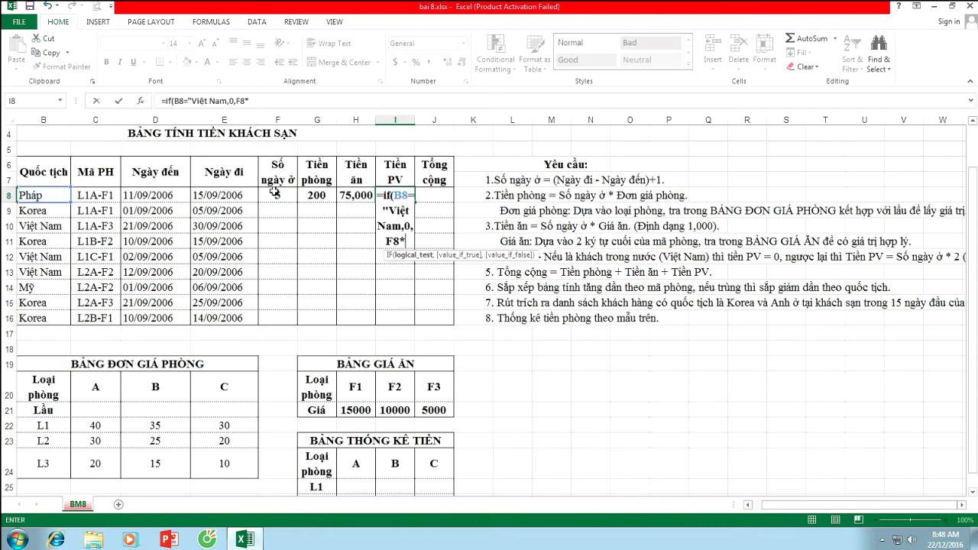
type("2")
key("Return")
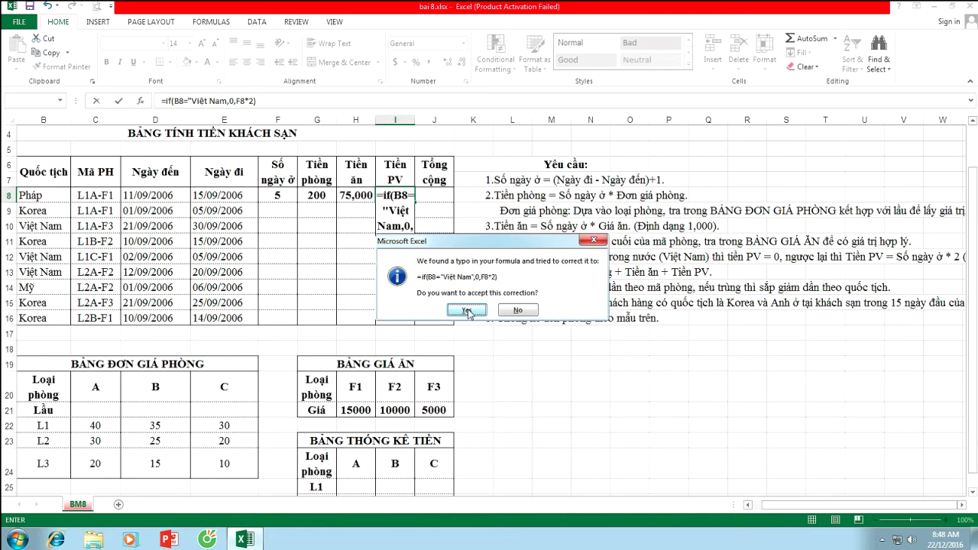
left_click(467, 310)
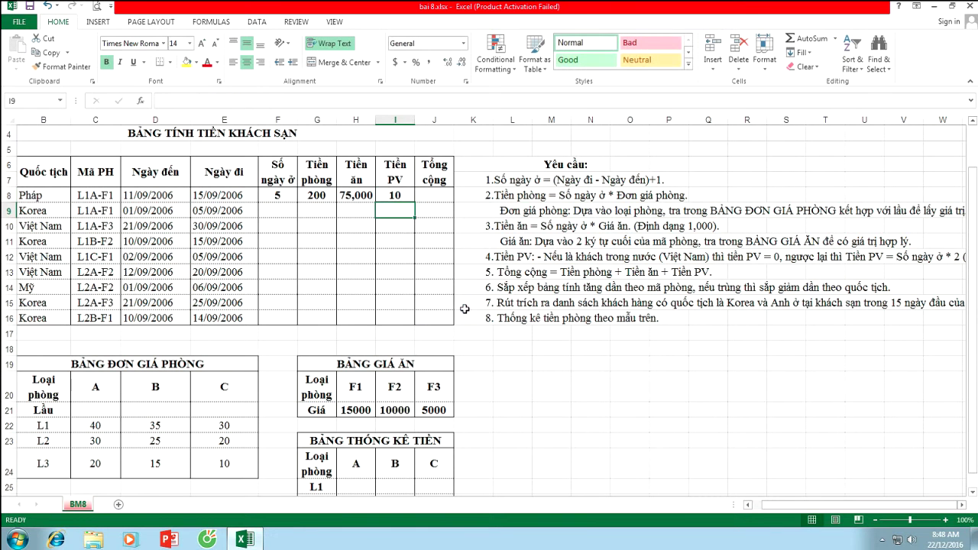
left_click(403, 195)
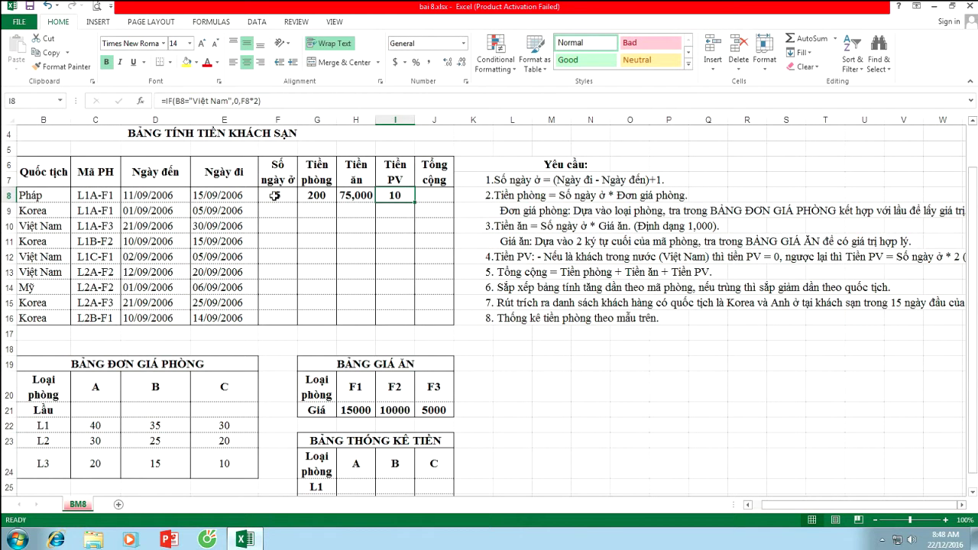
left_click(434, 200)
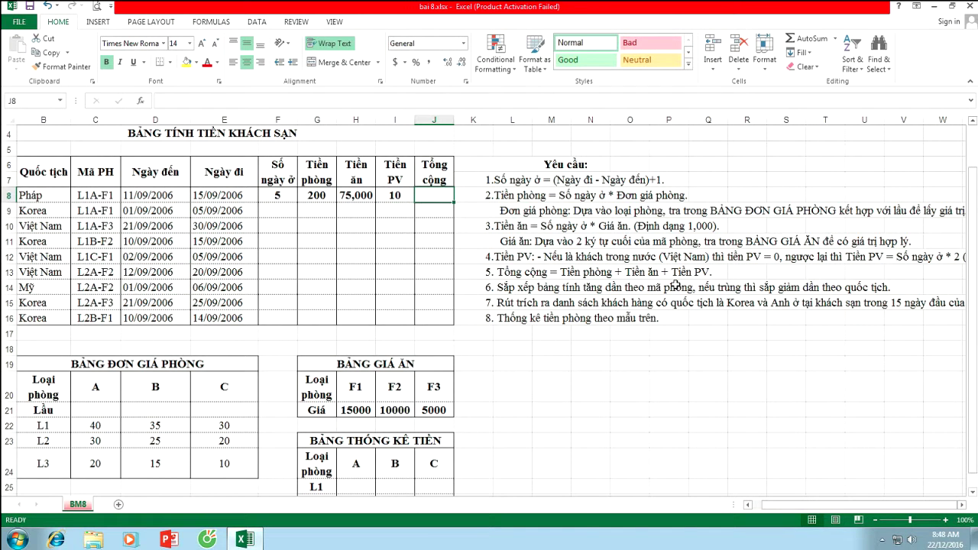
- Enter =SUM(G8:I8) in J8 so the first guest's total is 75210
type("sukm")
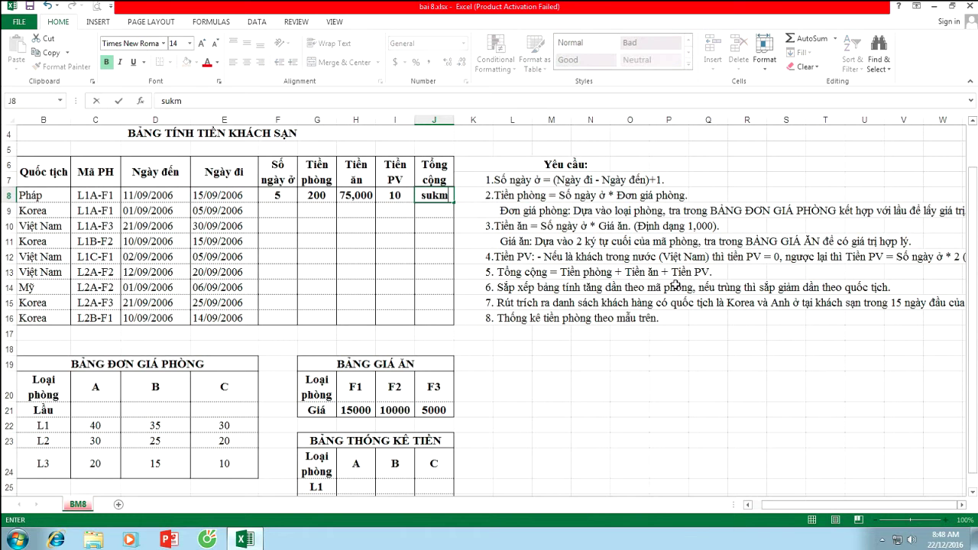
key("BackSpace")
key("BackSpace")
key("BackSpace")
key("BackSpace")
type("=sum")
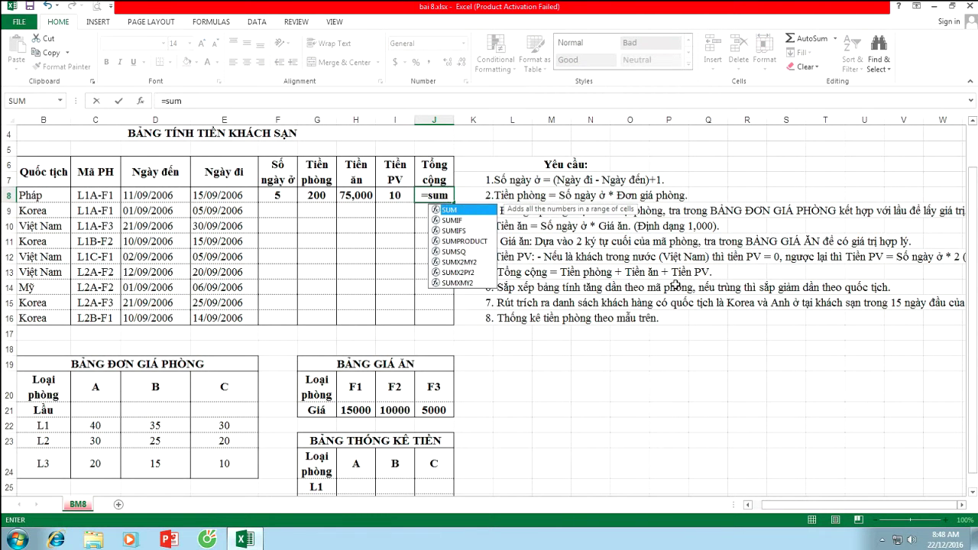
type("(")
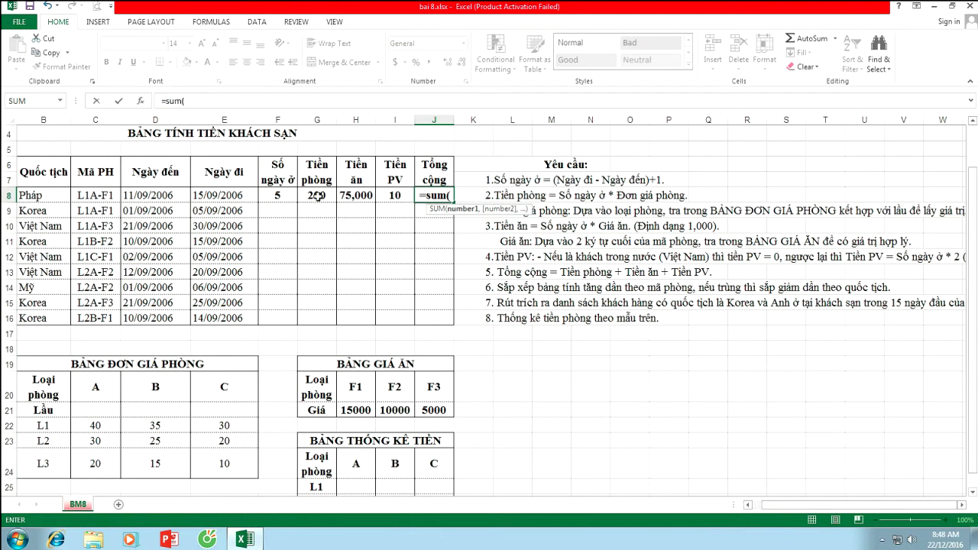
left_click_drag(317, 198, 399, 197)
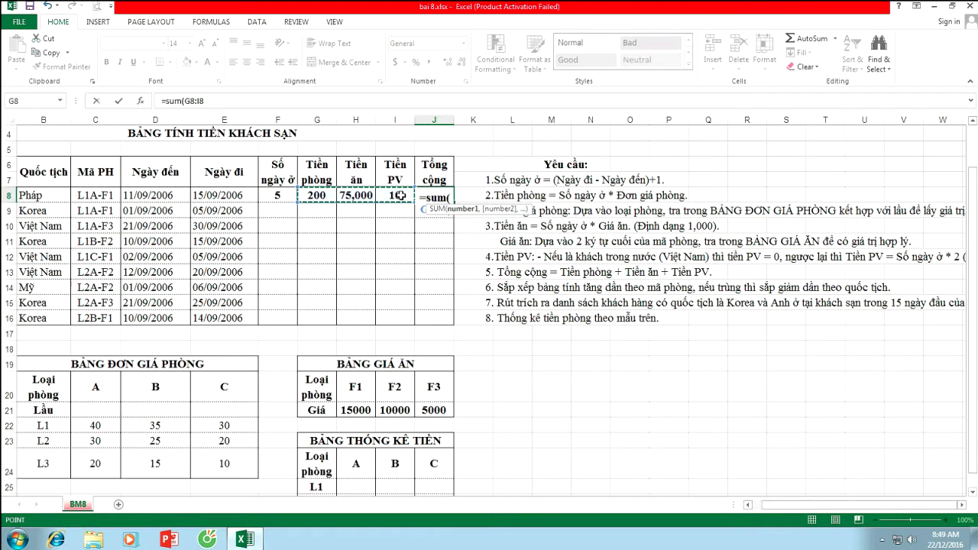
key("Return")
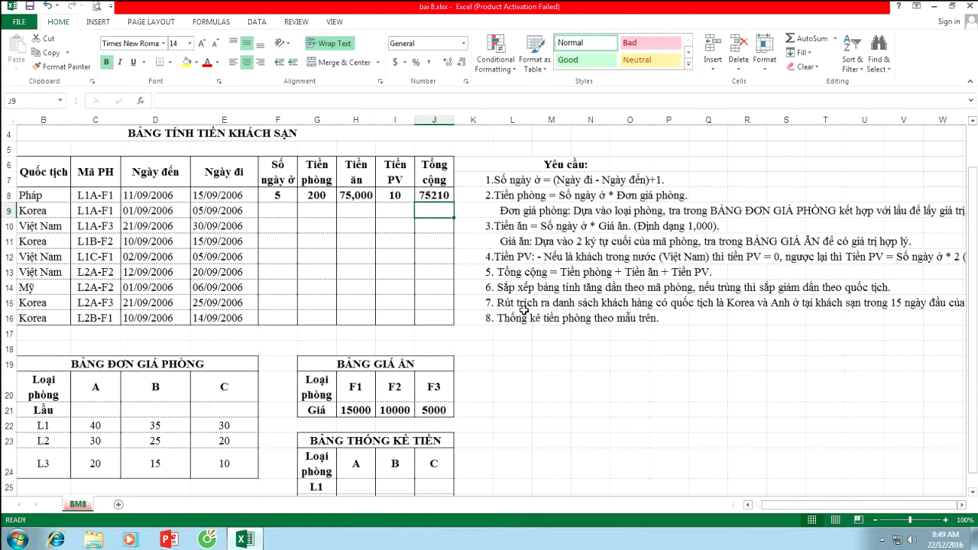
mouse_move(490, 287)
left_mouse_down()
mouse_move(525, 302)
mouse_move(753, 303)
left_mouse_up()
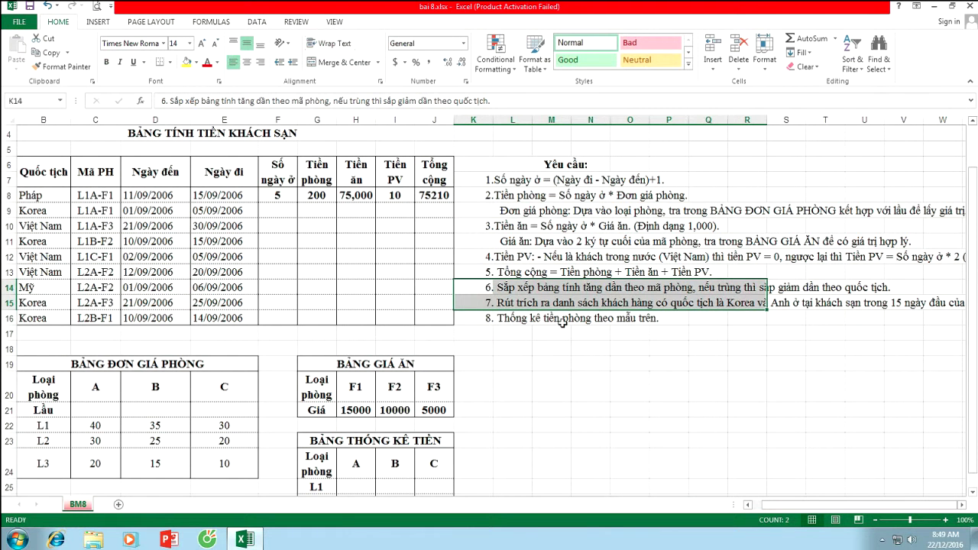
- Bring column A and statistics rows 25–26 into view and select H25
scroll(589, 318, "down", 2)
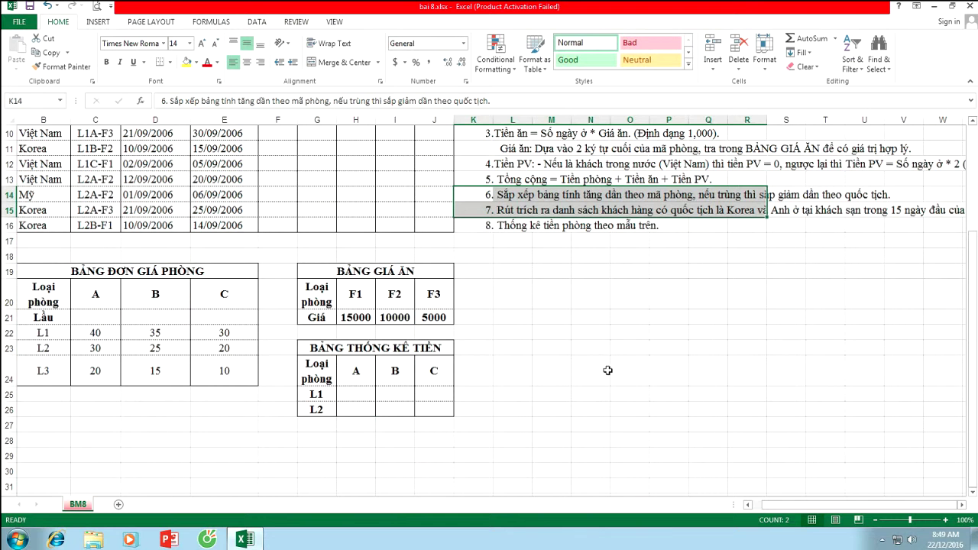
left_click_drag(819, 507, 801, 508)
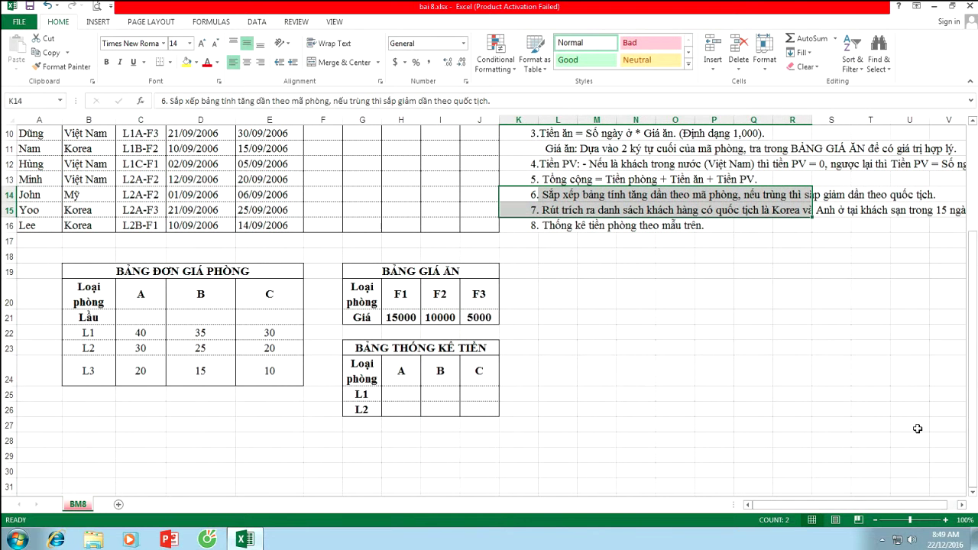
left_click_drag(972, 340, 972, 309)
left_click(412, 471)
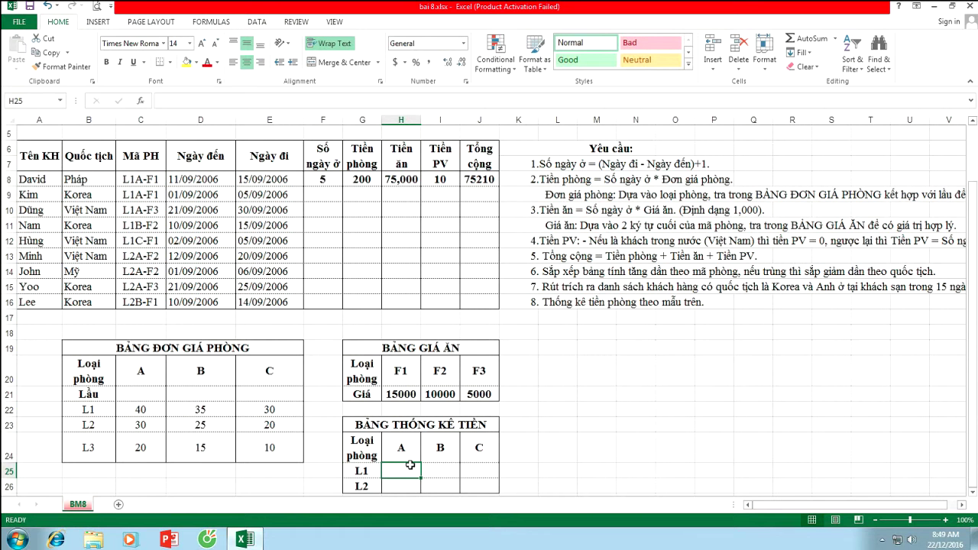
- Start =SUMIF in H25 with the absolute room-code range $C$8:$C$16
left_click(364, 472)
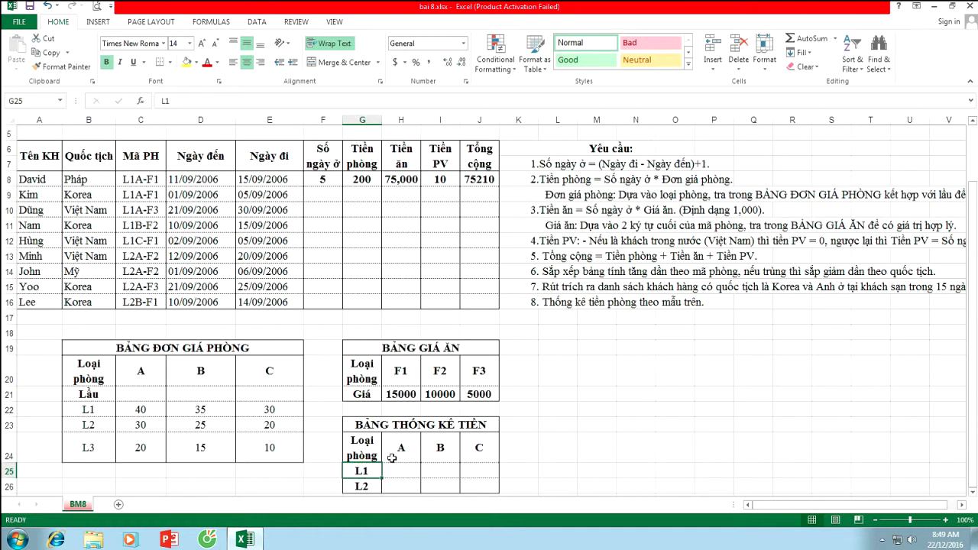
left_click(400, 449)
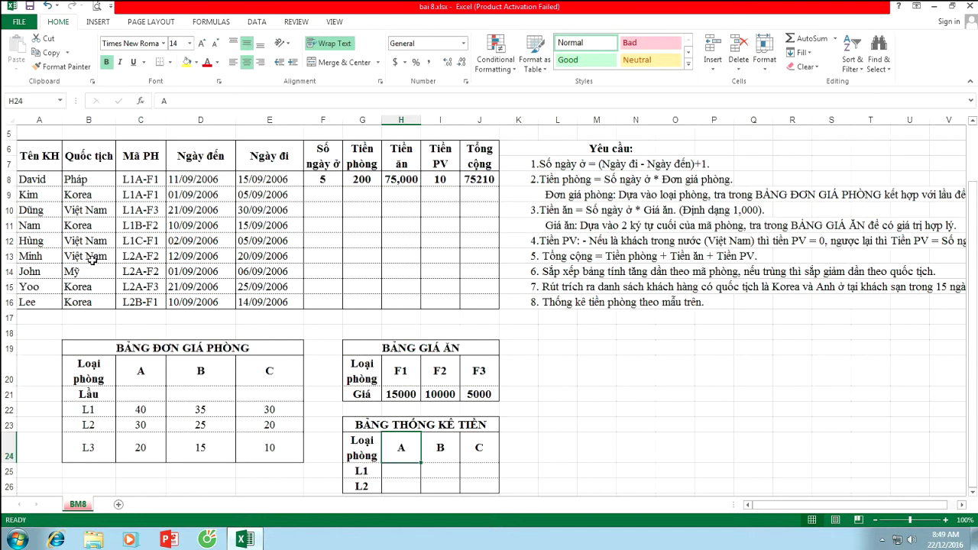
left_click_drag(139, 179, 136, 302)
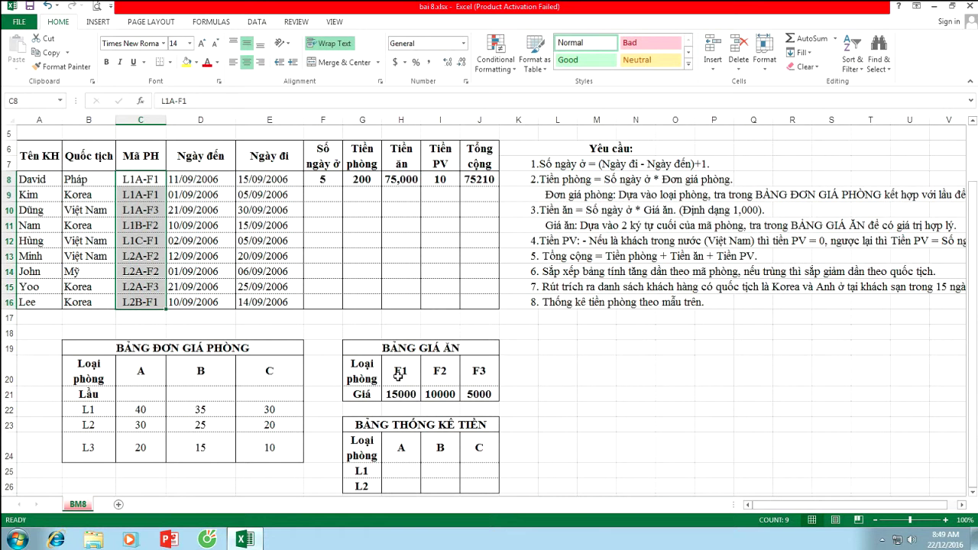
left_click(408, 470)
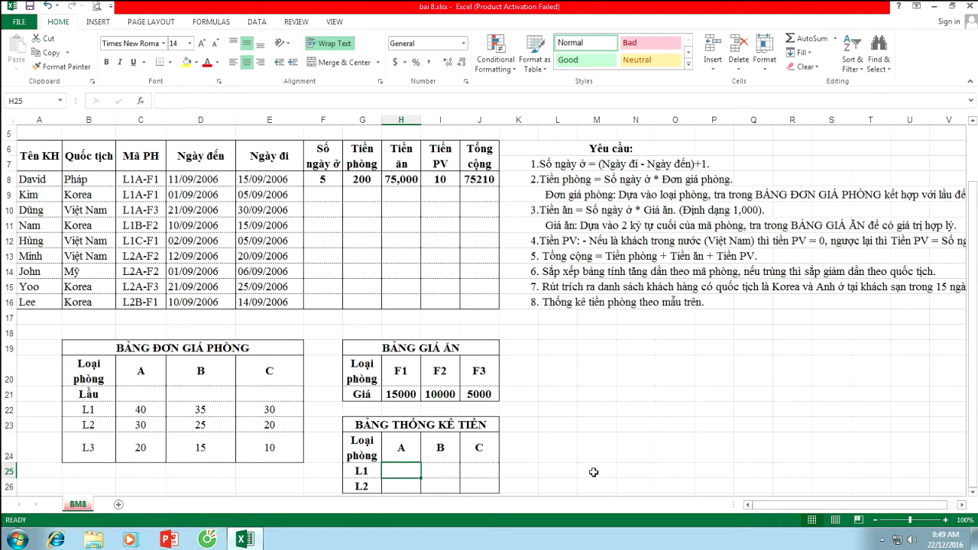
type("=sumif")
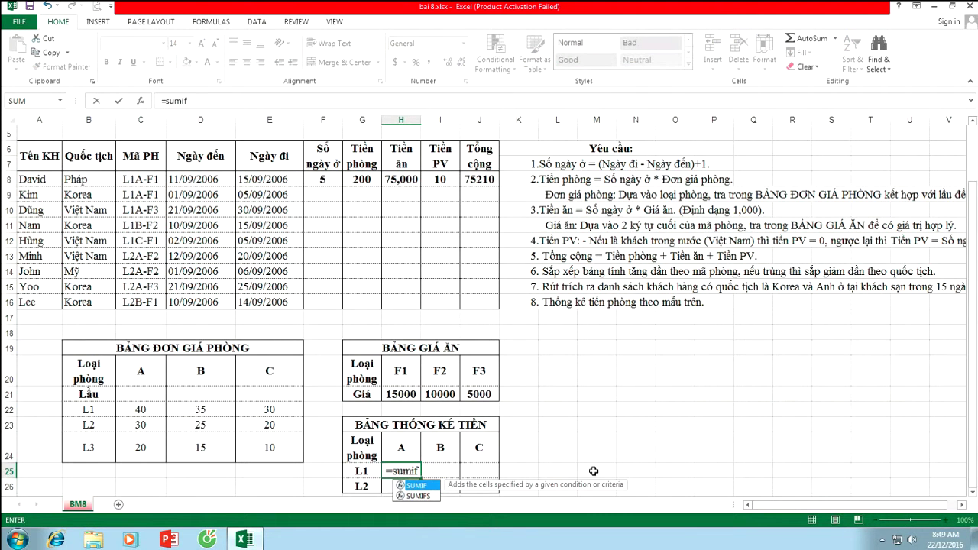
type("(")
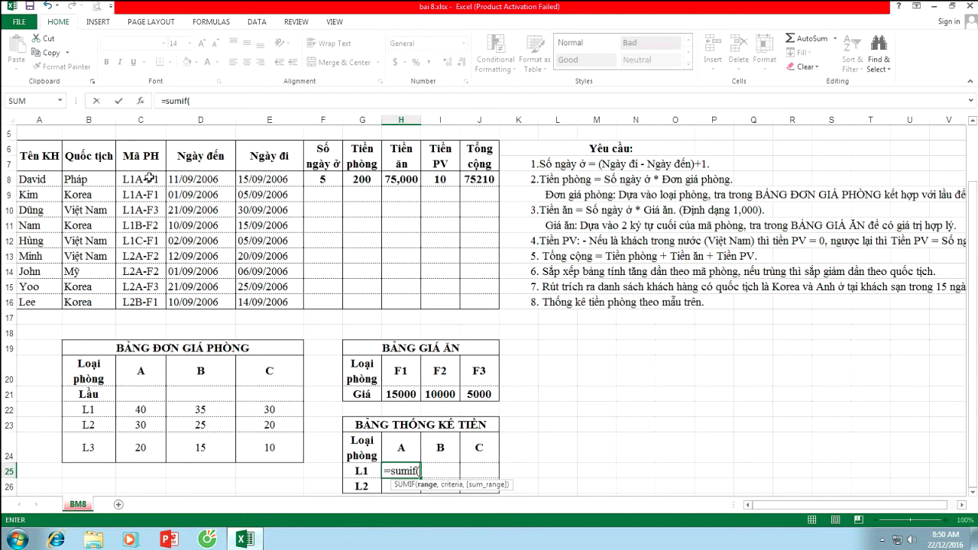
left_click_drag(151, 177, 137, 296)
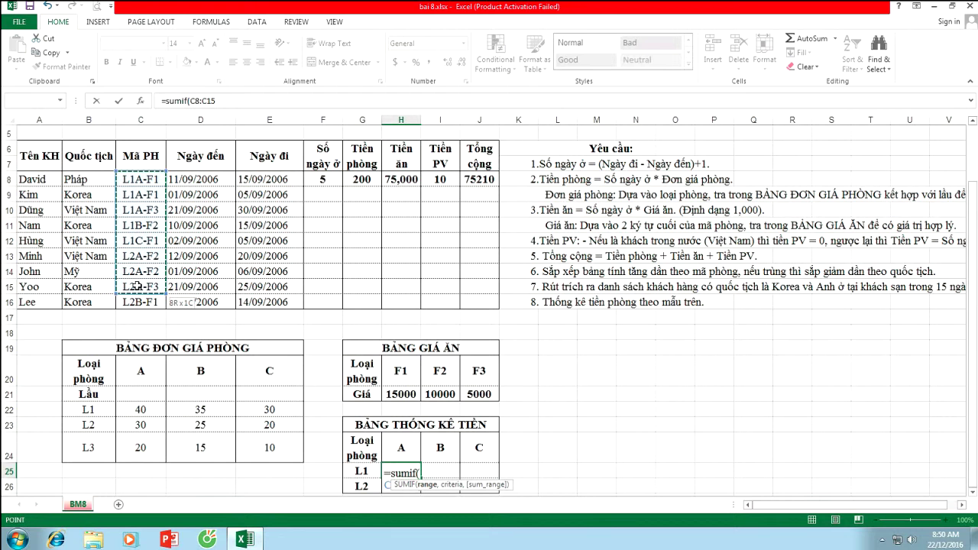
key("F4")
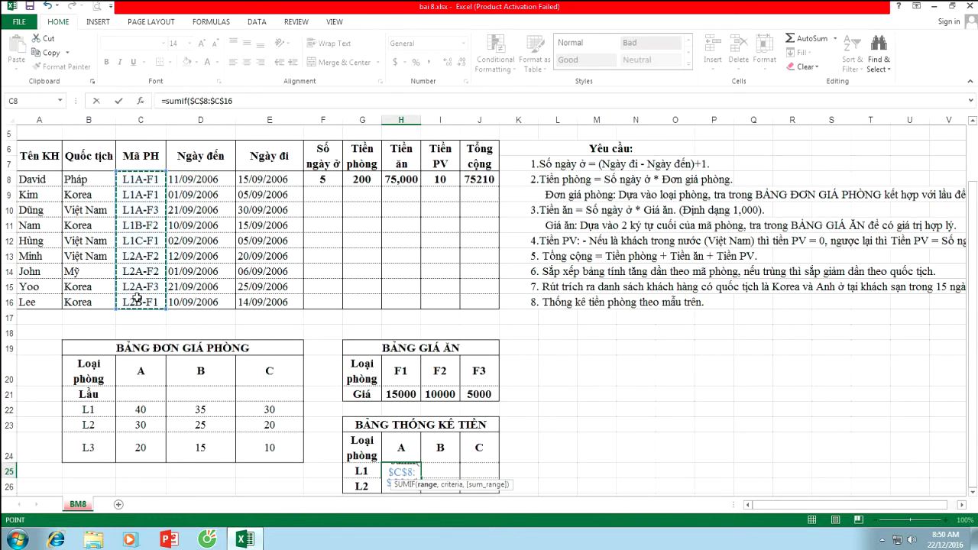
type(",")
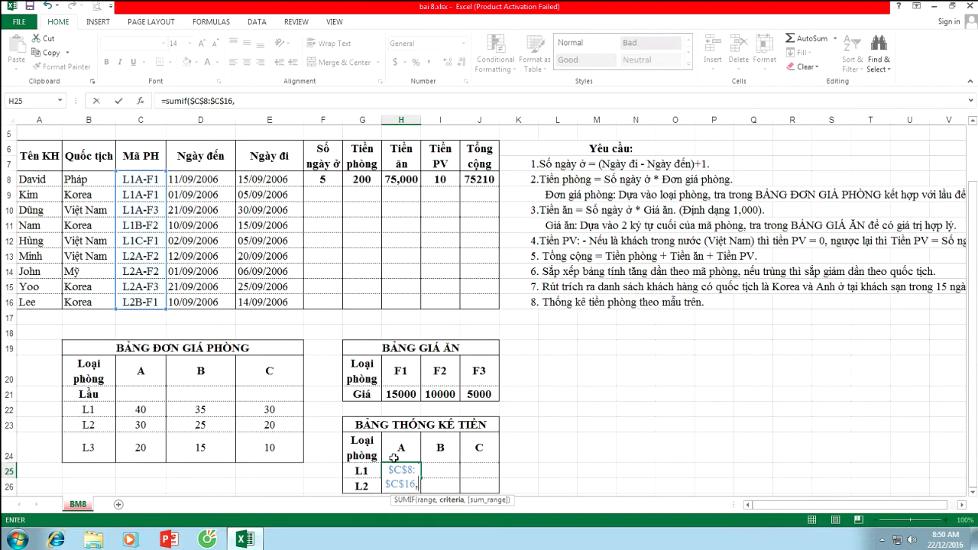
- Complete the SUMIF with criterion G25&H24&"*" and sum range G8:G16, giving 200
left_click(362, 471)
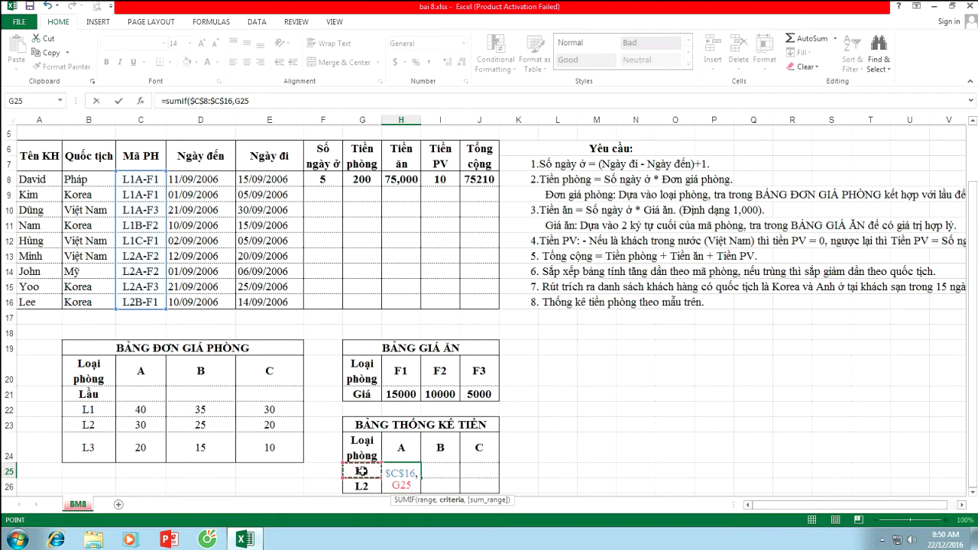
type("&")
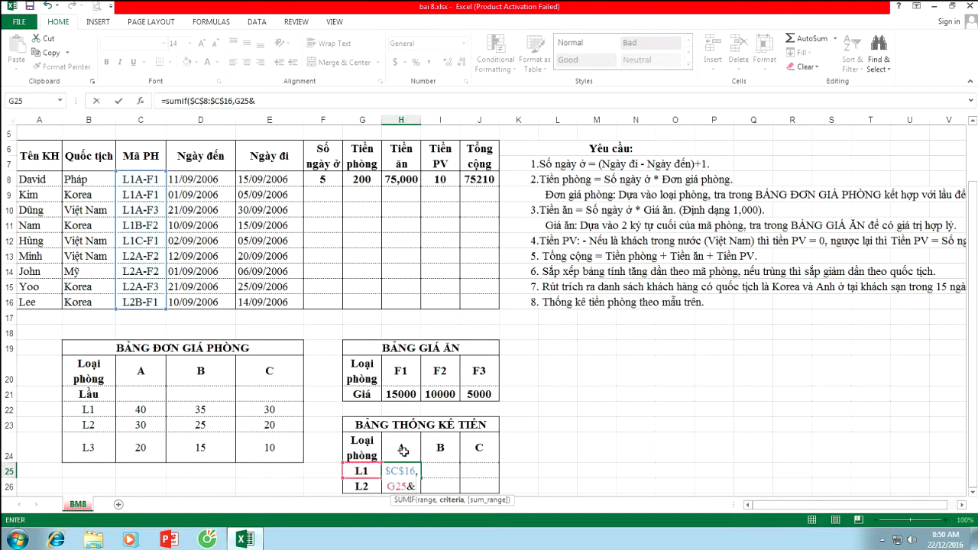
left_click(403, 450)
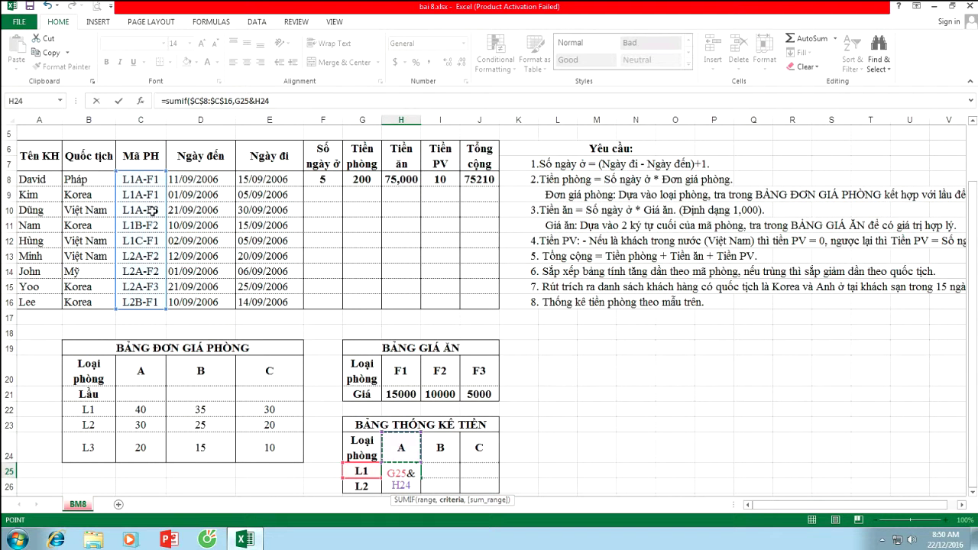
type("&")
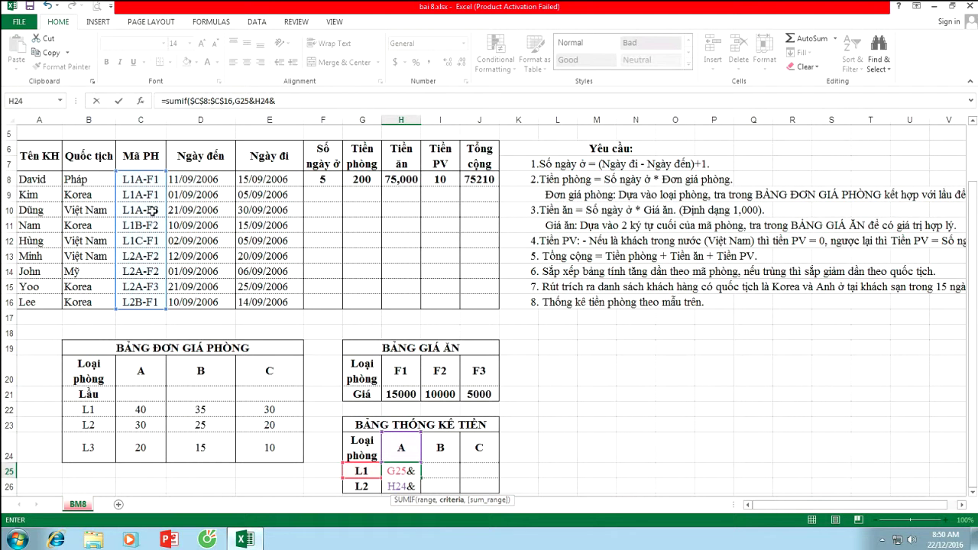
type("\"*")
type("\"")
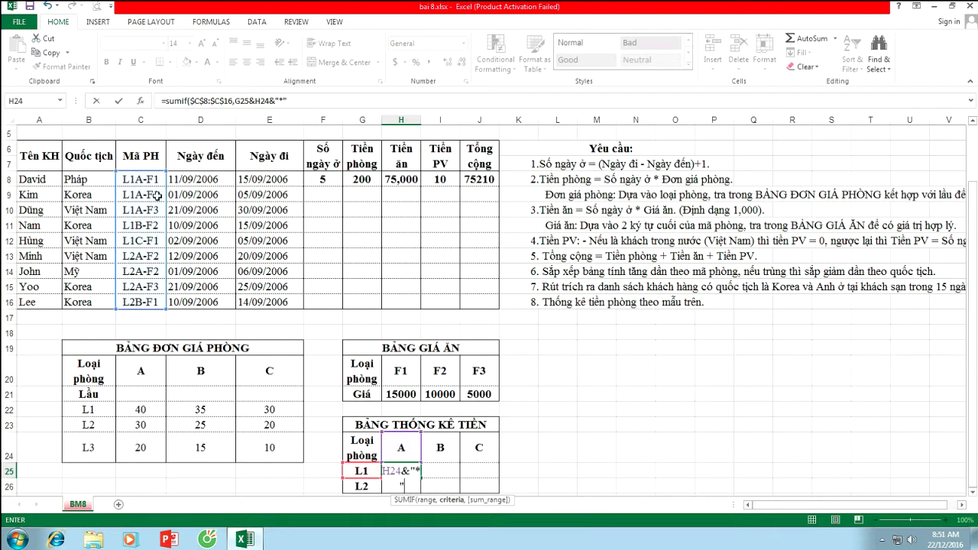
type(",")
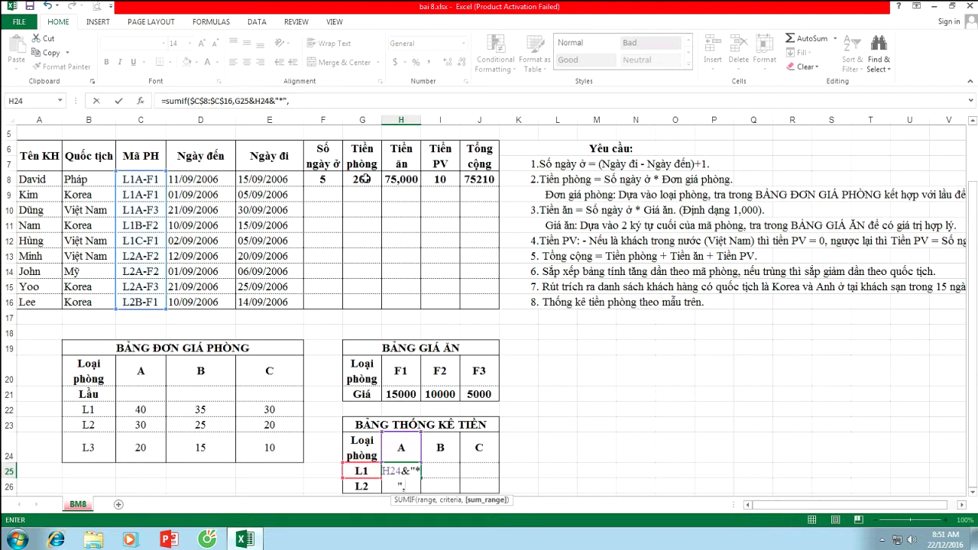
left_click_drag(367, 178, 366, 303)
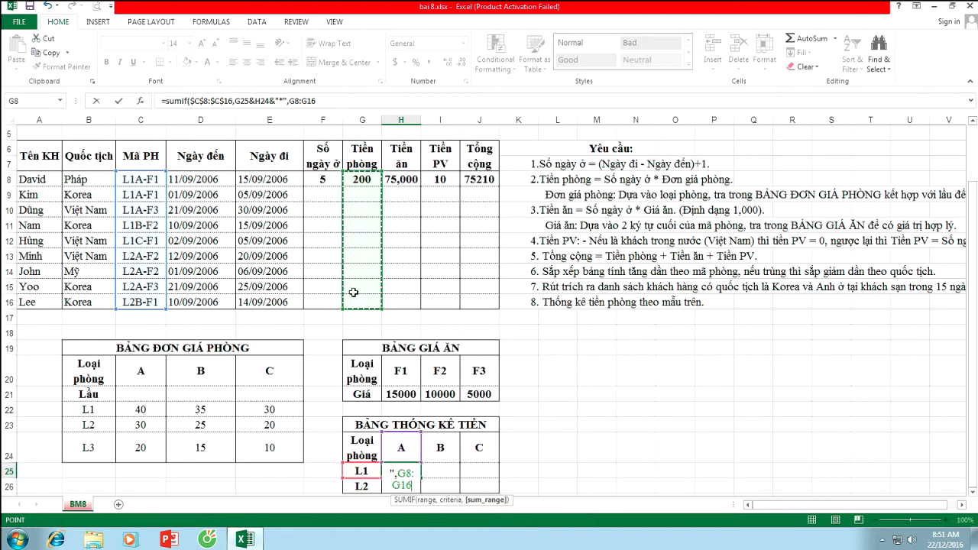
type(")")
key("Return")
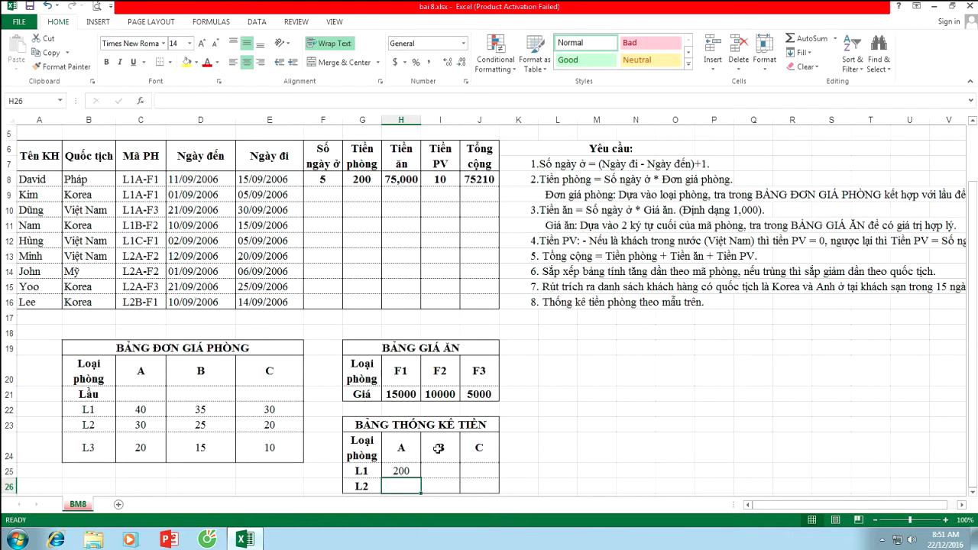
- Fill the F8:J8 formulas down to row 16 so H25 now reads 800
mouse_move(326, 178)
left_mouse_down()
mouse_move(480, 179)
mouse_move(499, 230)
mouse_move(502, 308)
left_mouse_up()
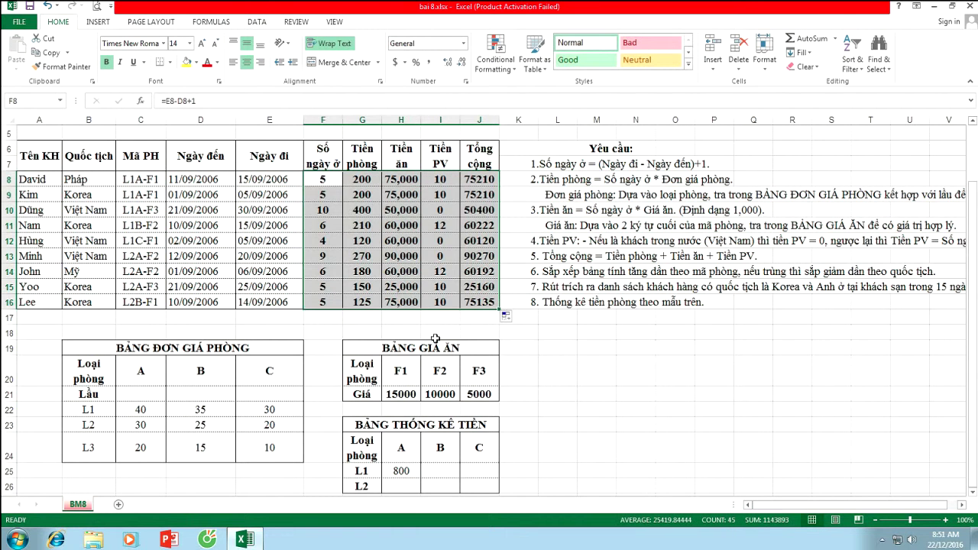
left_click(545, 382)
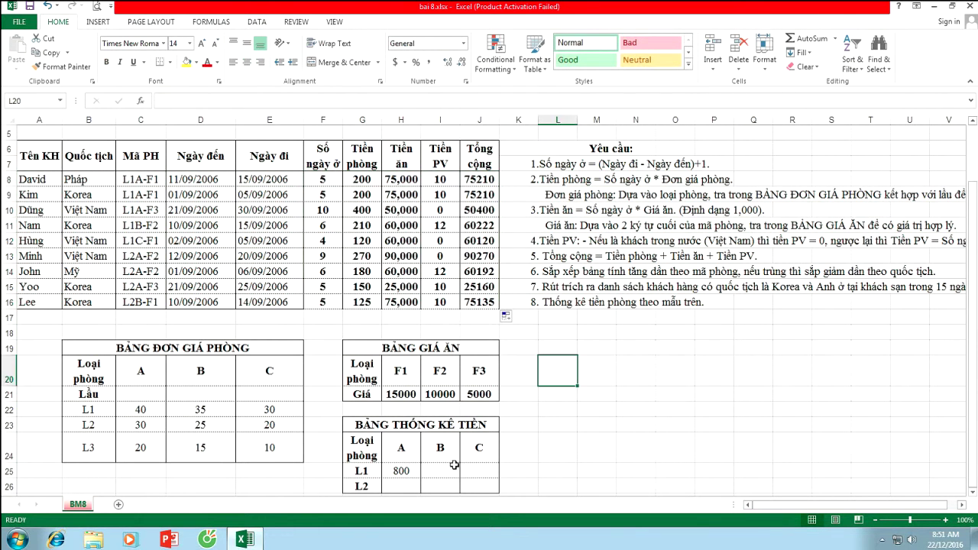
left_click(404, 472)
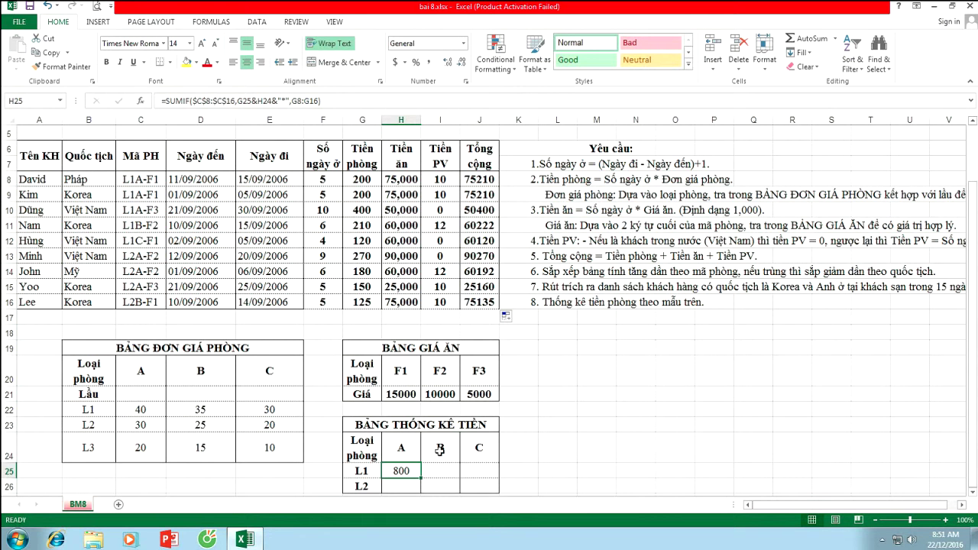
- Make G25, H24 and G8:G16 absolute references in H25's SUMIF formula
left_click(251, 100)
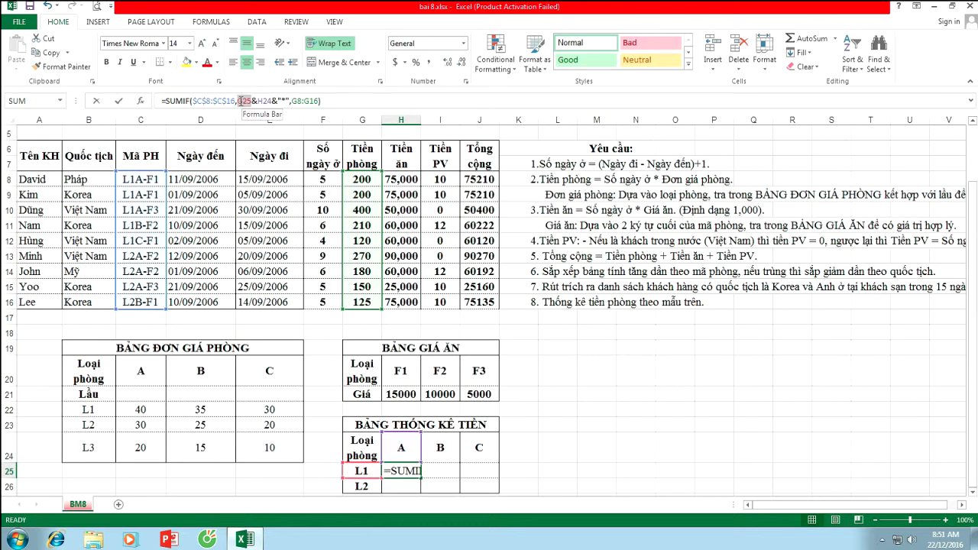
left_click(241, 100)
key("F4")
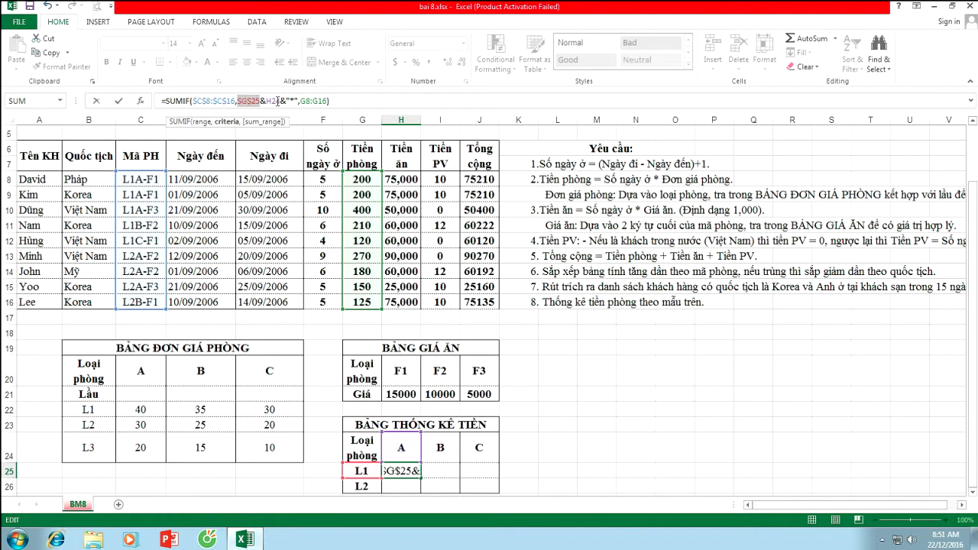
left_click_drag(280, 100, 271, 100)
key("F4")
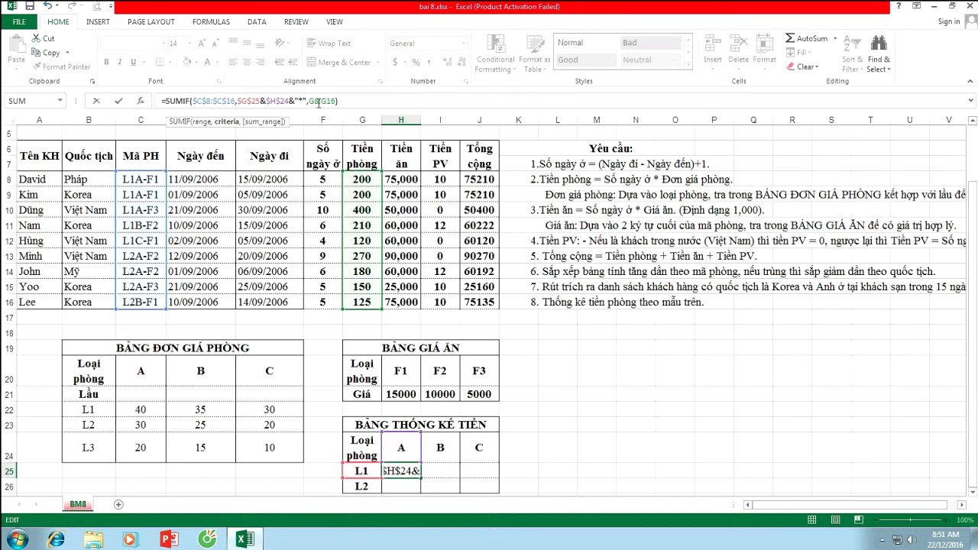
left_click_drag(334, 101, 308, 101)
key("F4")
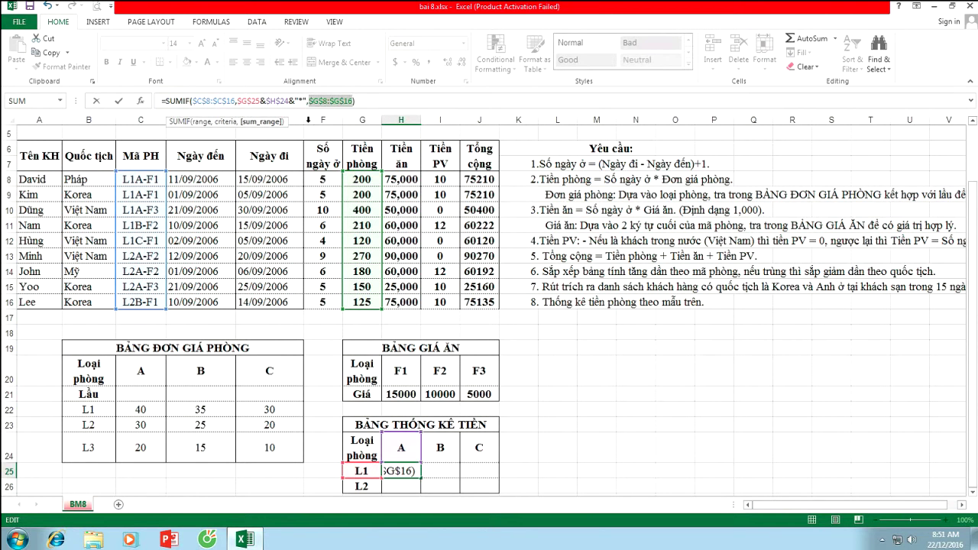
key("Return")
- Fill H25 right to J25, then clear the incorrect results in I25:J25
left_click(403, 471)
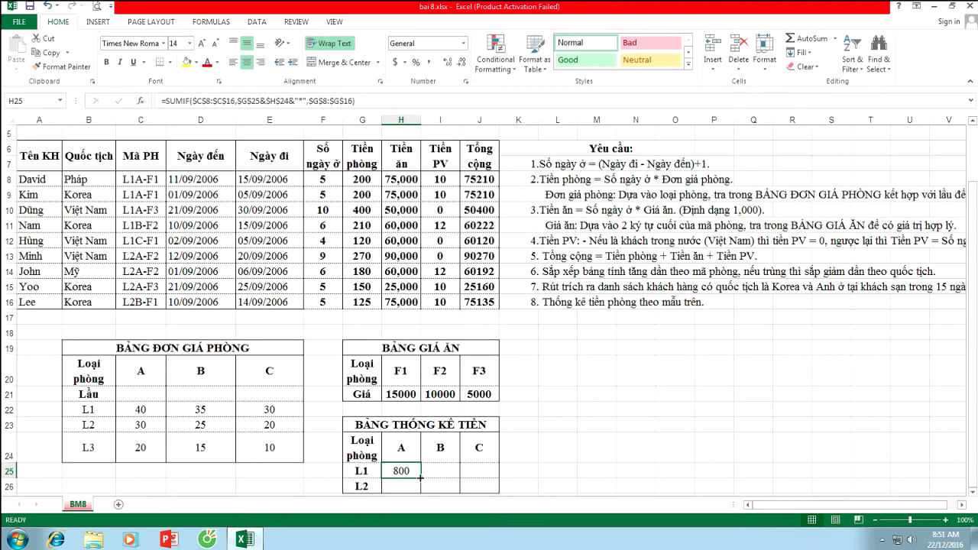
left_click_drag(420, 478, 487, 480)
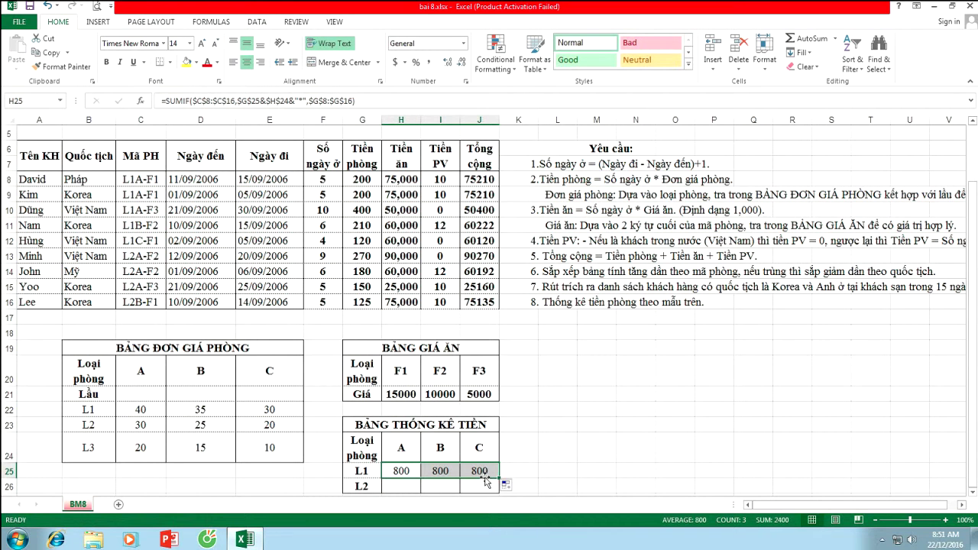
left_click(448, 469)
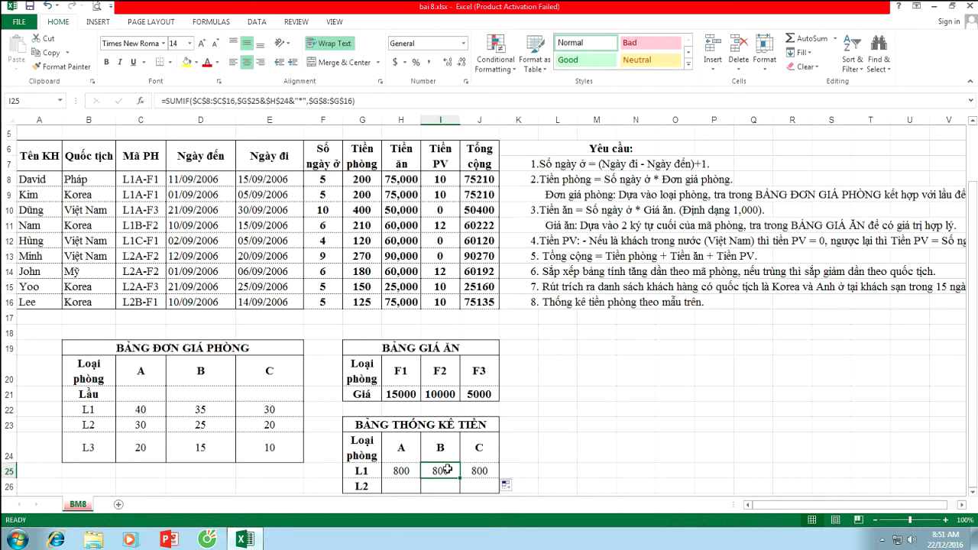
left_click_drag(448, 469, 479, 471)
key("Delete")
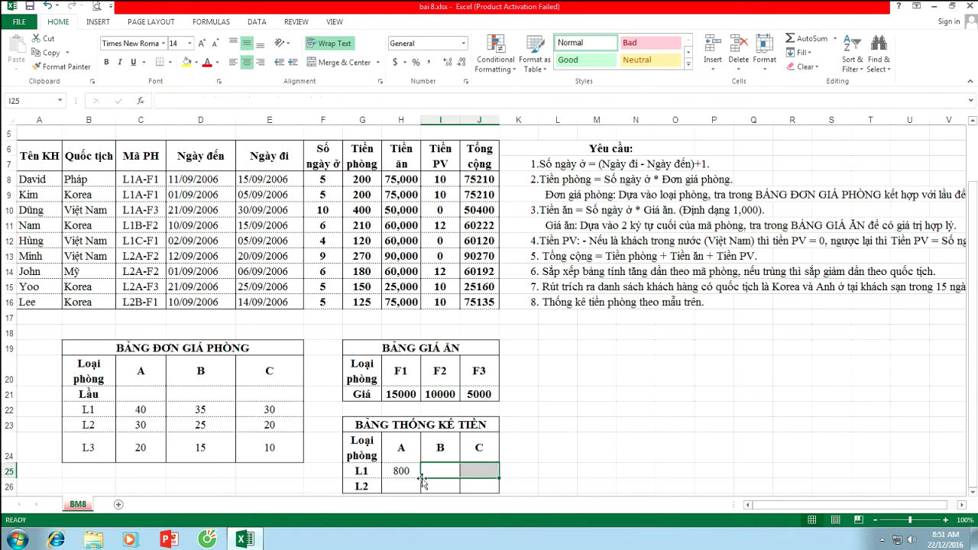
left_click(409, 470)
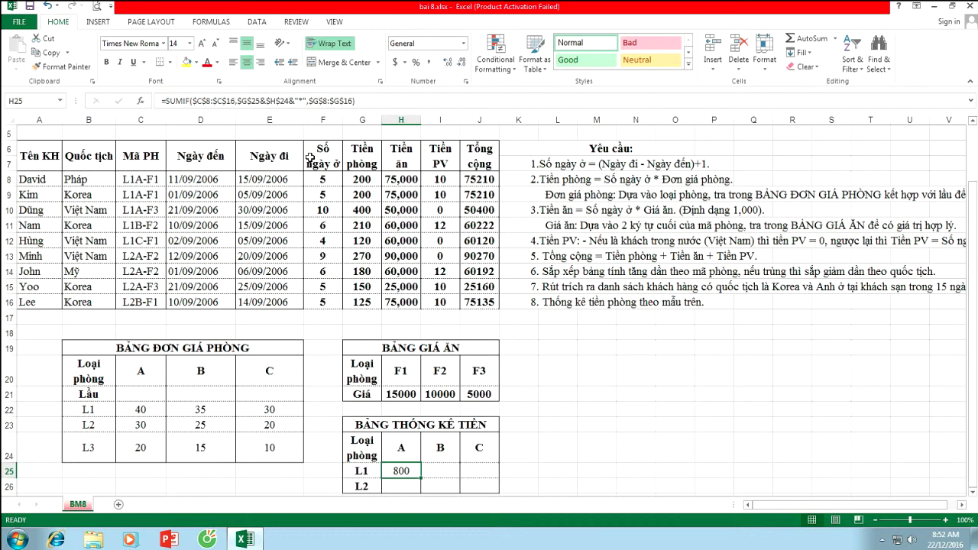
- Make H24 relative in H25's formula and fill right, giving 800, 210 and 120
left_click(289, 102)
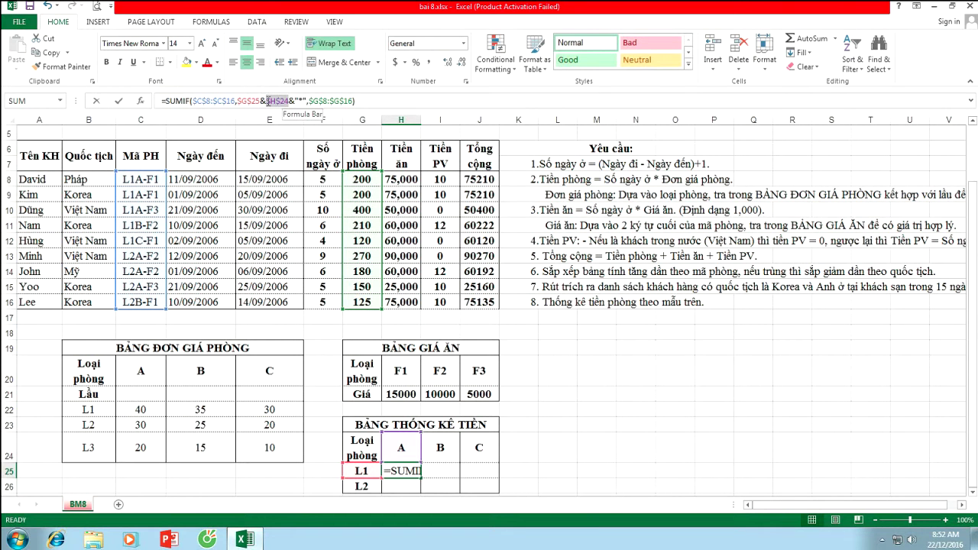
left_click(407, 445)
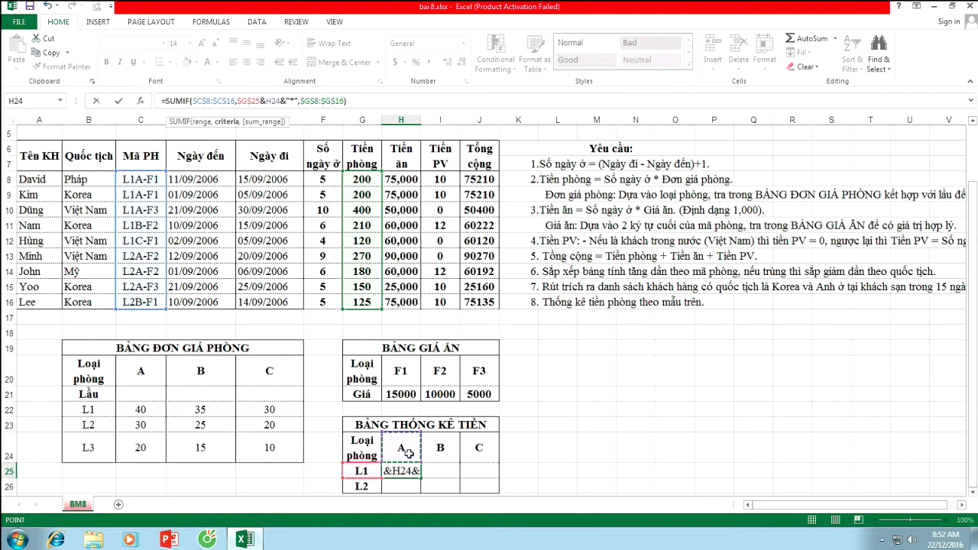
key("Return")
left_click(412, 471)
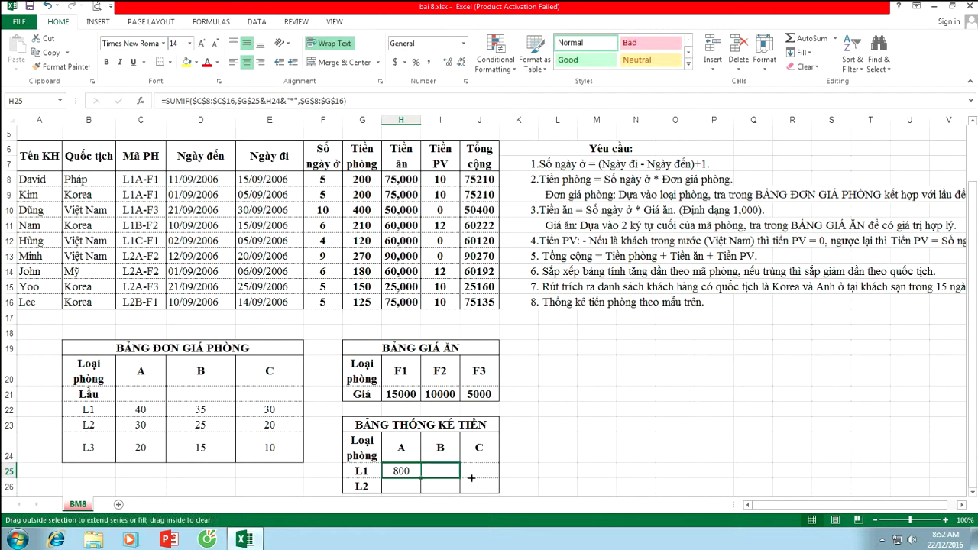
left_click_drag(421, 477, 484, 480)
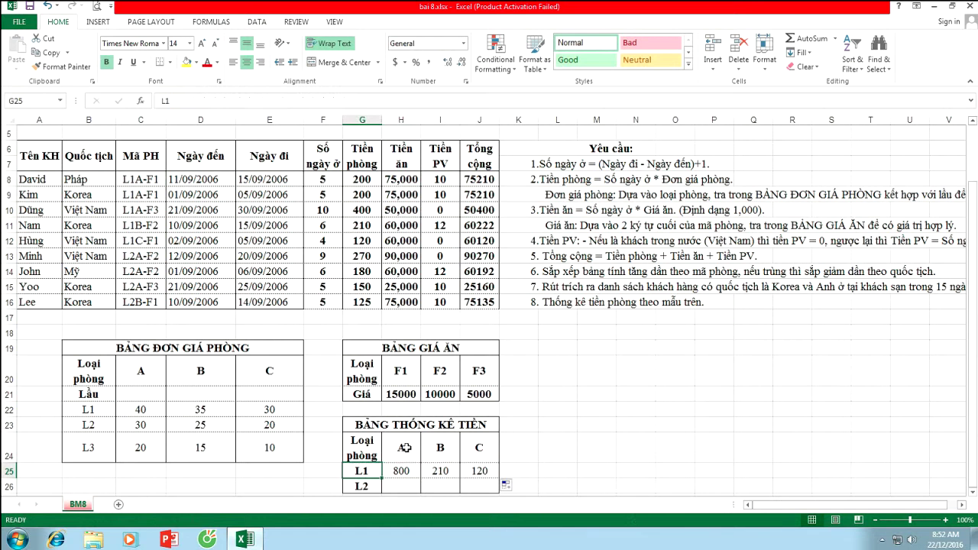
left_click(442, 449)
left_click(413, 473)
- Copy H25's formula down to H26 and change its criteria to G26&H24
scroll(382, 493, "down", 1)
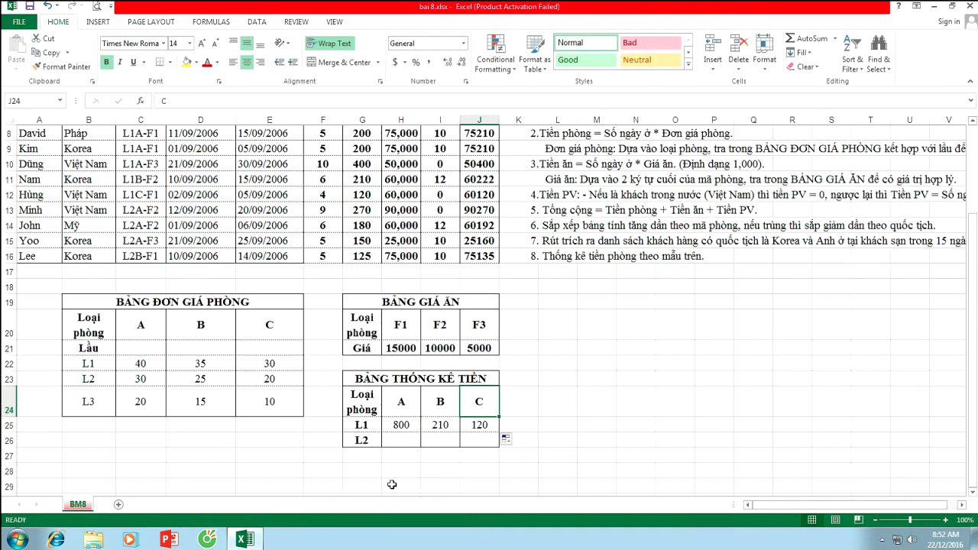
left_click_drag(422, 433, 422, 449)
left_click(403, 441)
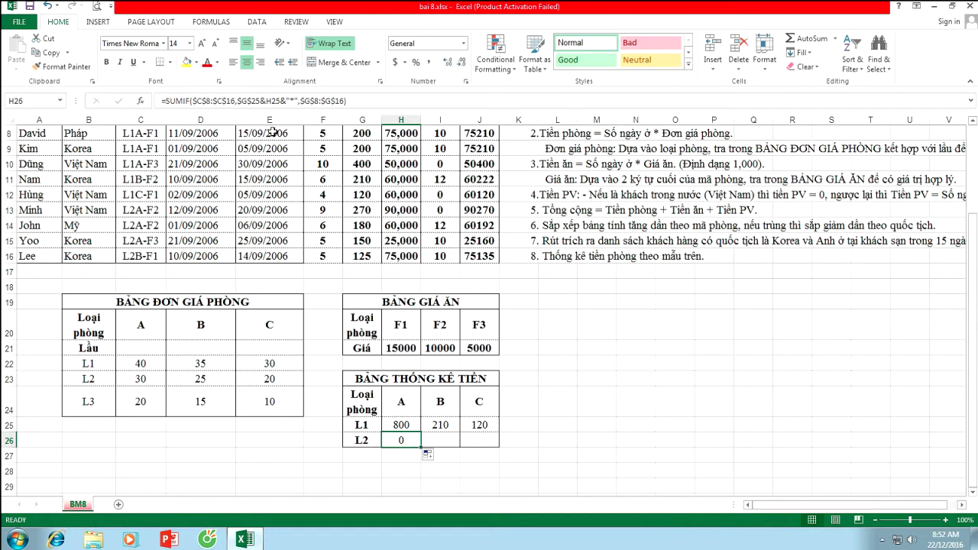
left_click_drag(261, 101, 239, 102)
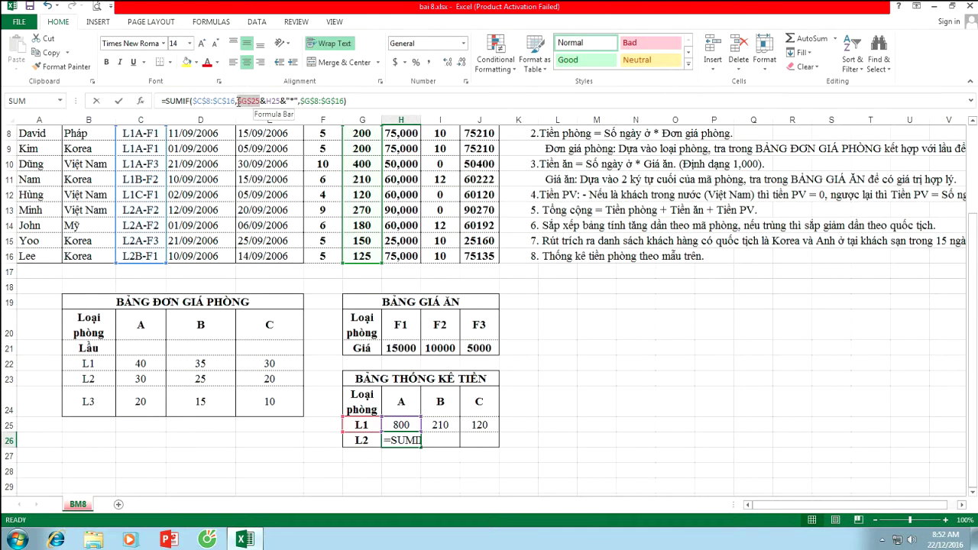
left_click(363, 440)
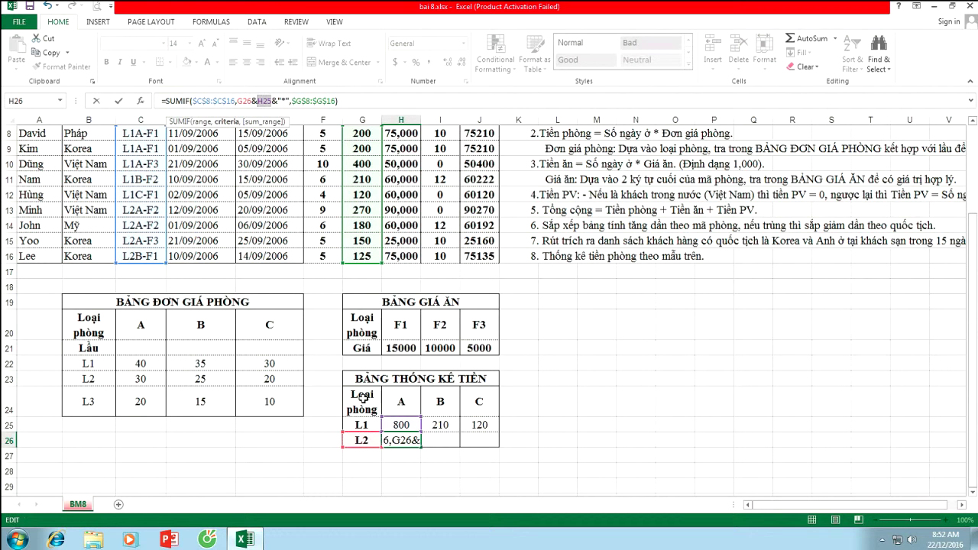
left_click(404, 403)
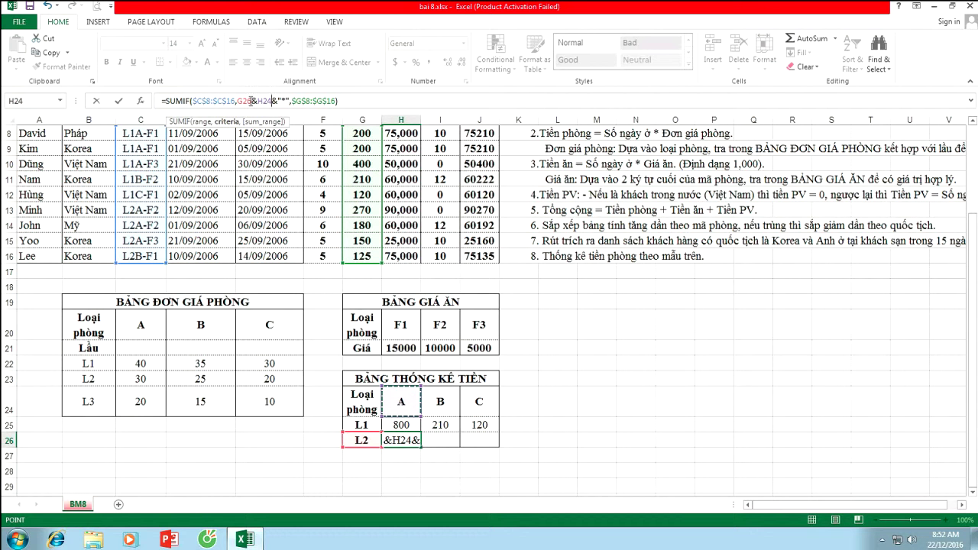
left_click(243, 100)
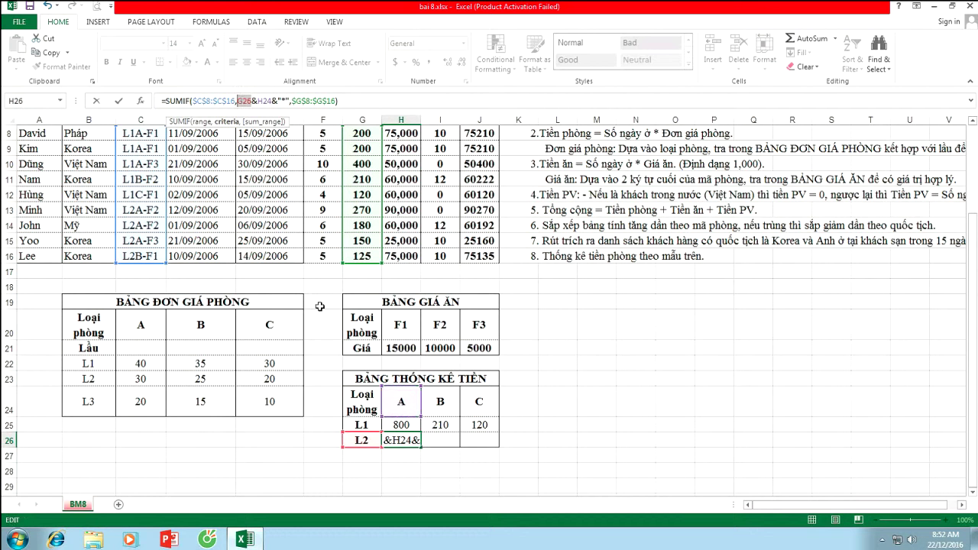
key("Return")
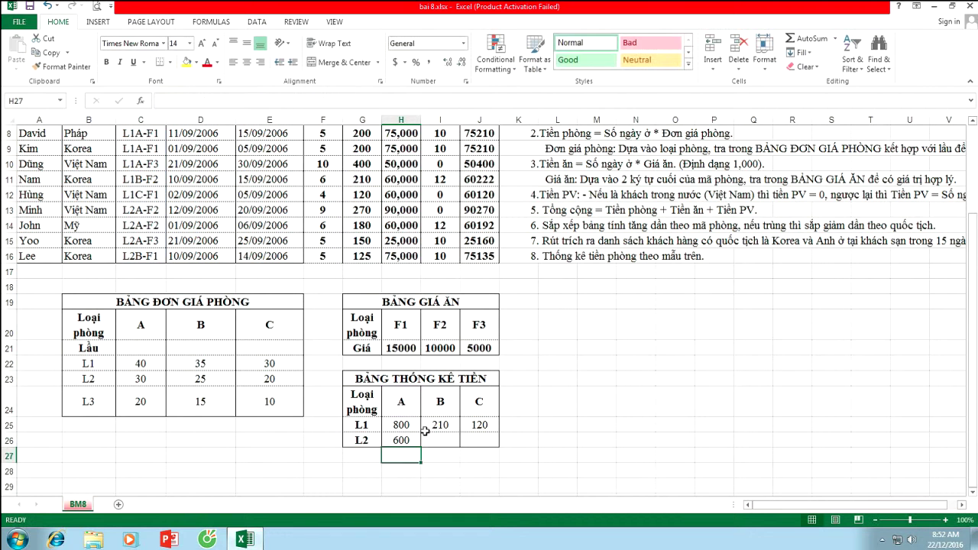
- Fill H26 right to J26 so the L2 row reads 600, 125 and 0
left_click(413, 439)
left_click_drag(421, 448, 489, 444)
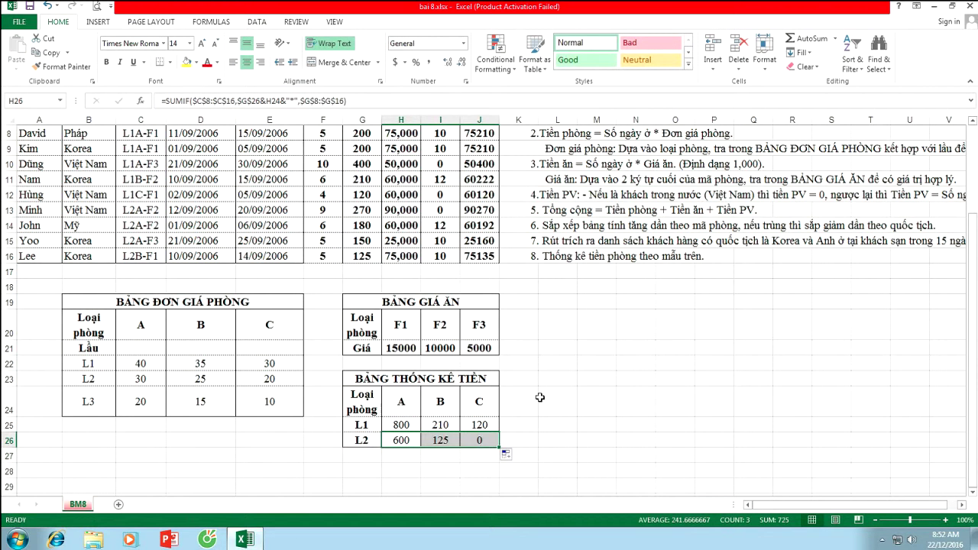
scroll(540, 397, "up", 1)
scroll(539, 398, "up", 1)
scroll(539, 398, "down", 1)
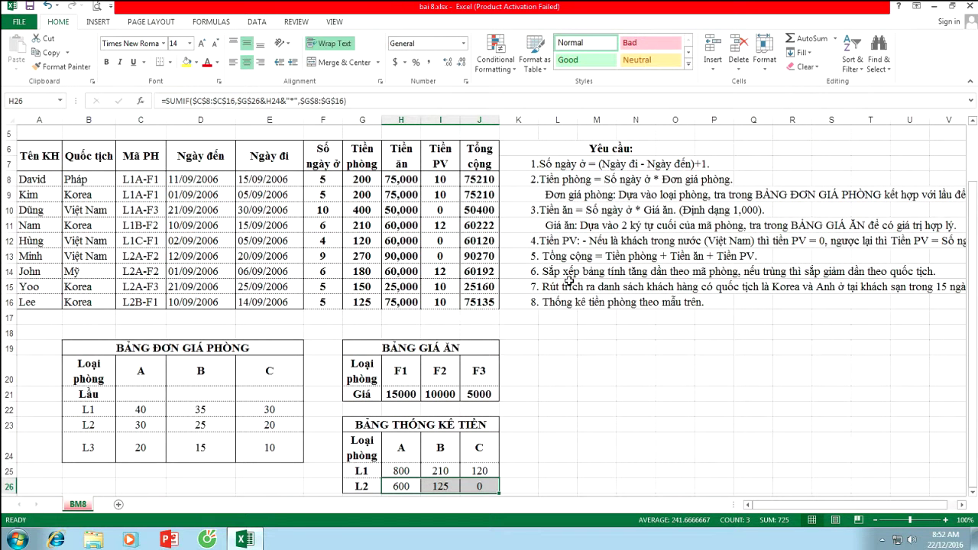
left_click(884, 543)
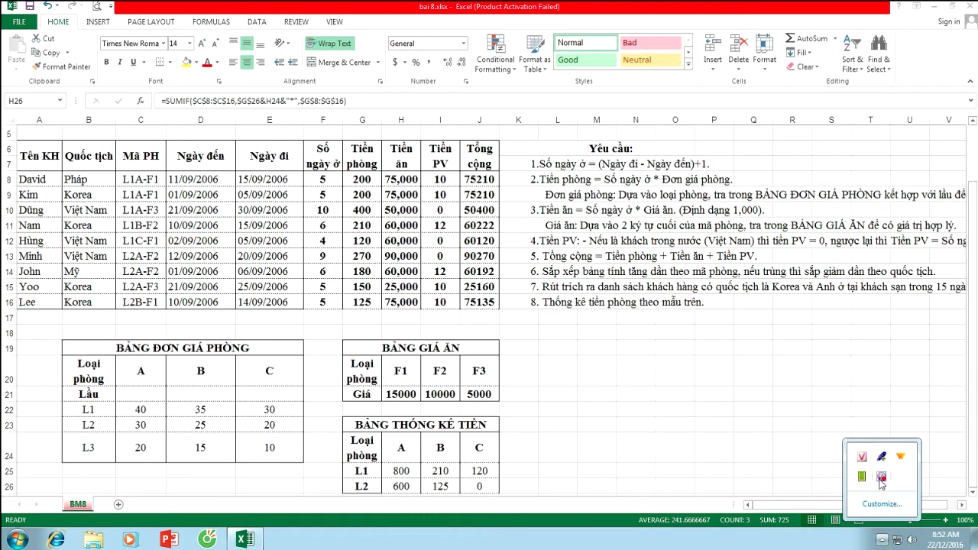